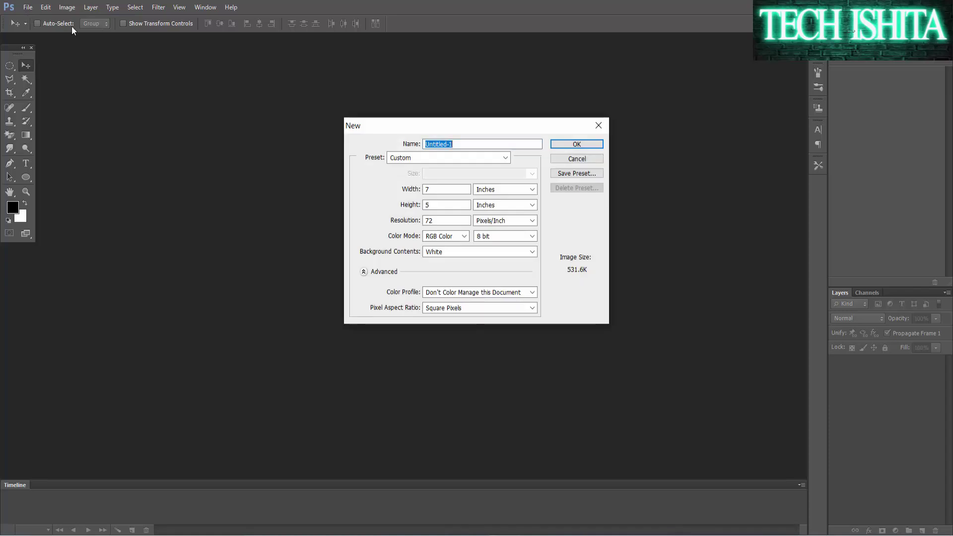
Create a new 12 × 9 inch document at 72 pixels/inch.
click(450, 187)
key(BackSpace)
text(12)
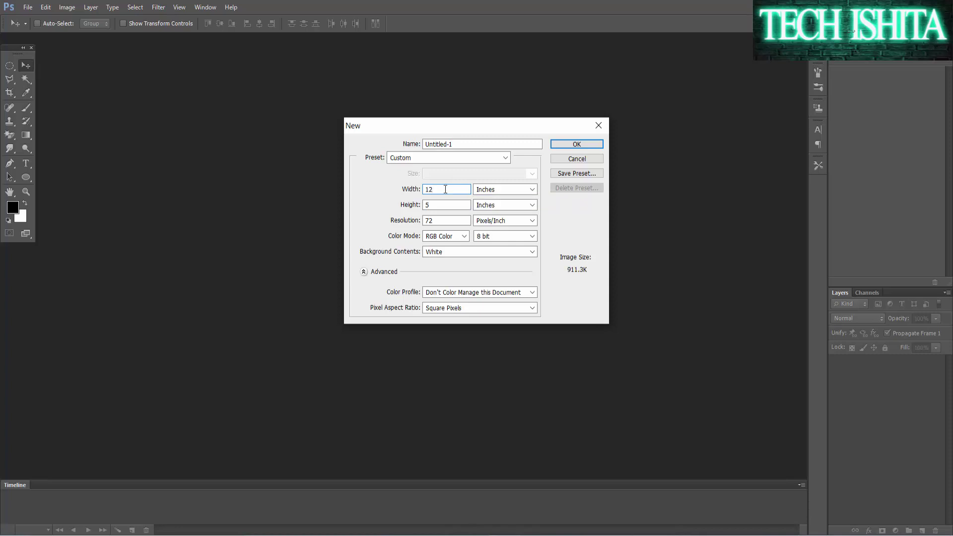
click(440, 206)
key(BackSpace)
text(9)
click(563, 145)
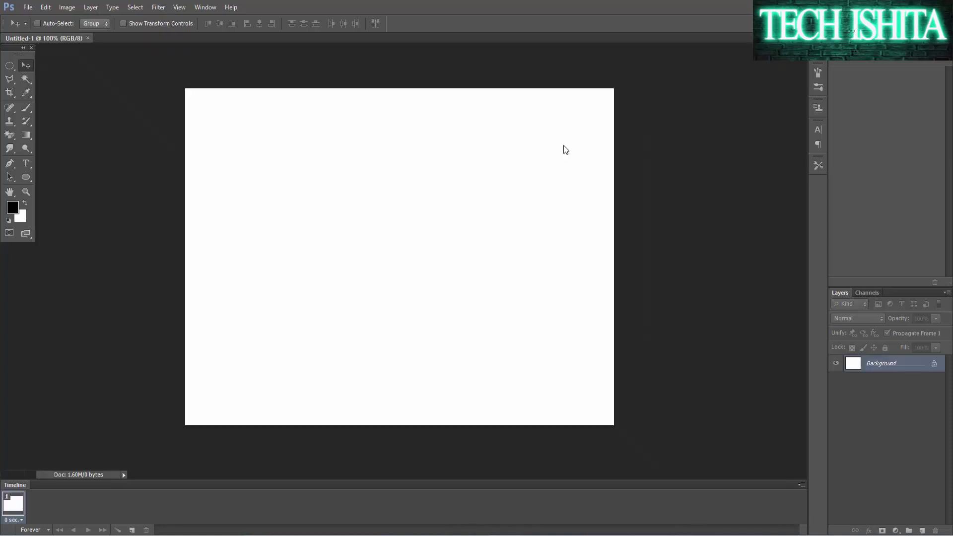
Add the text lines 'HOW TO' near the top-left and 'LEARN ANIMATION' below it.
click(26, 164)
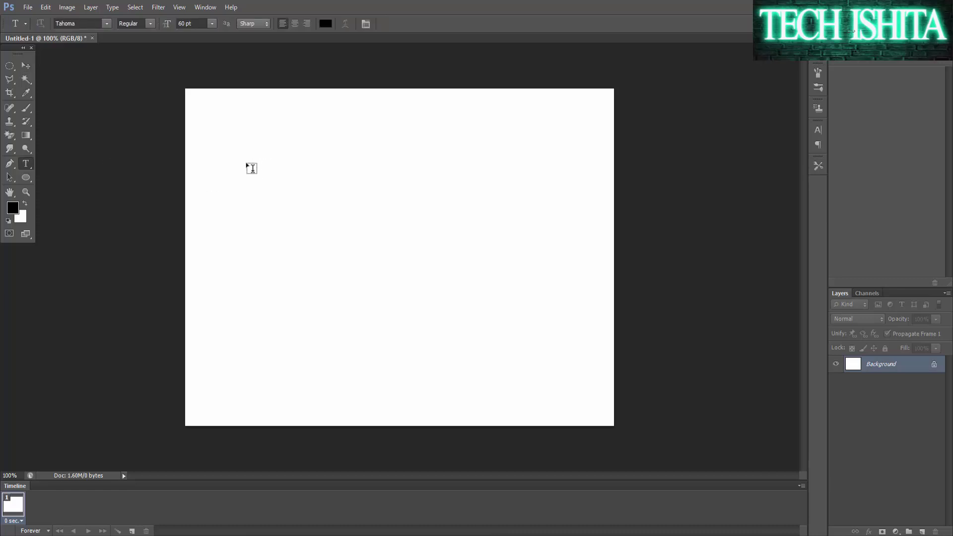
click(226, 154)
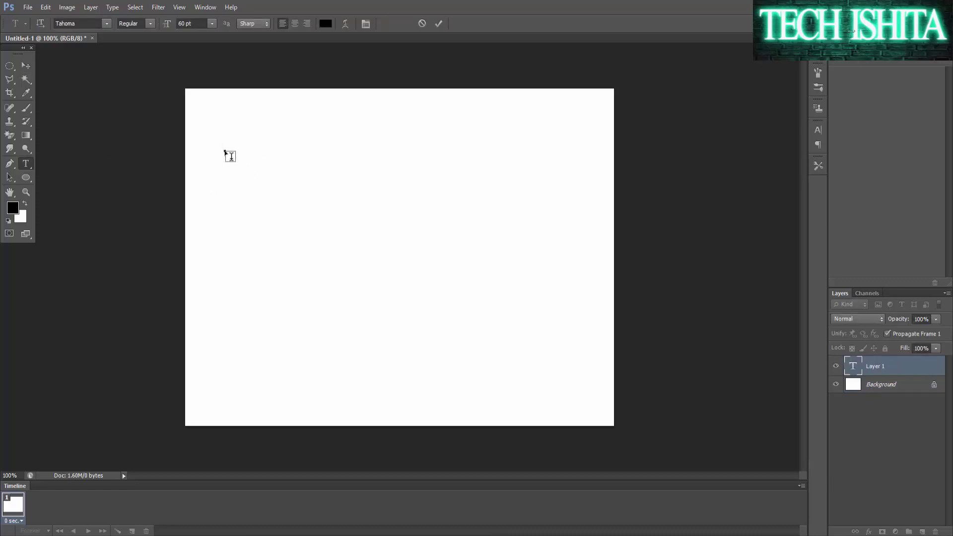
text(HO)
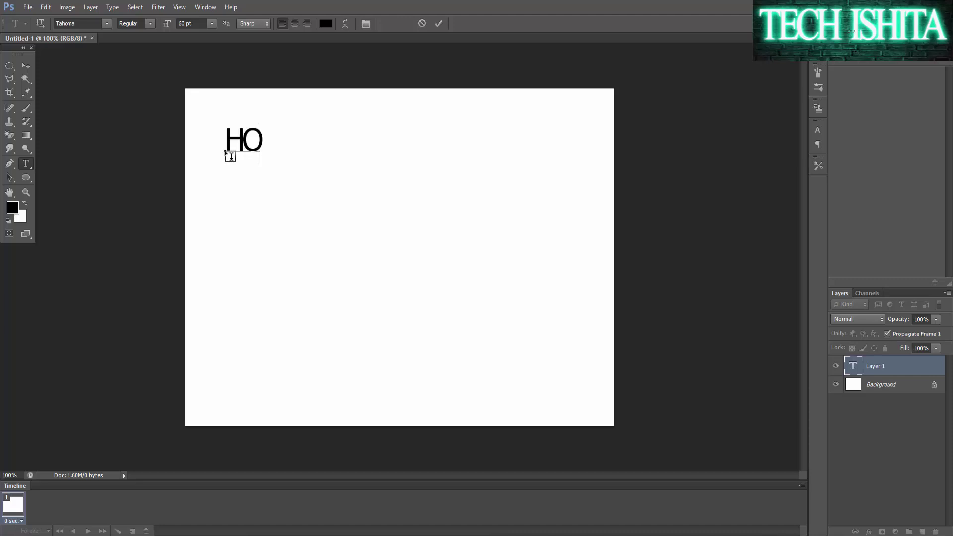
text(W TO)
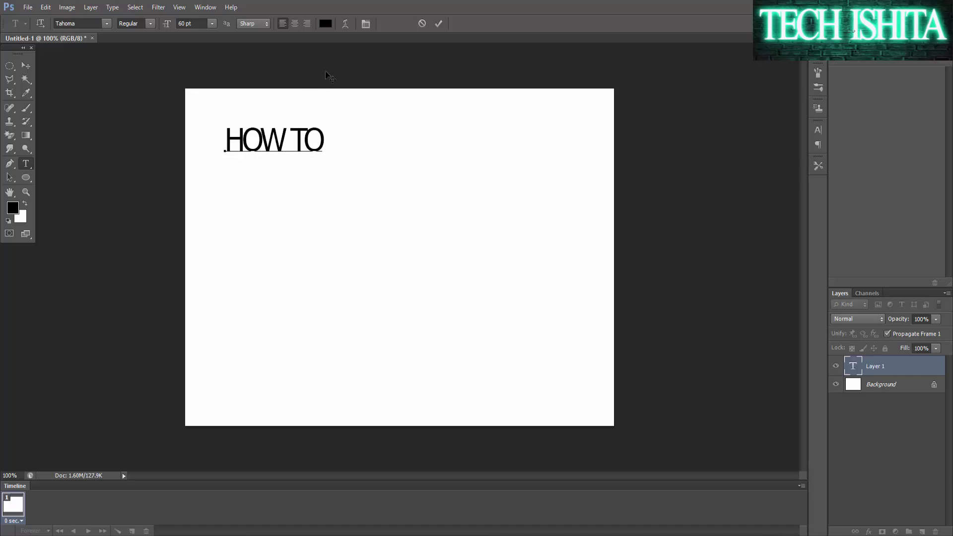
click(440, 24)
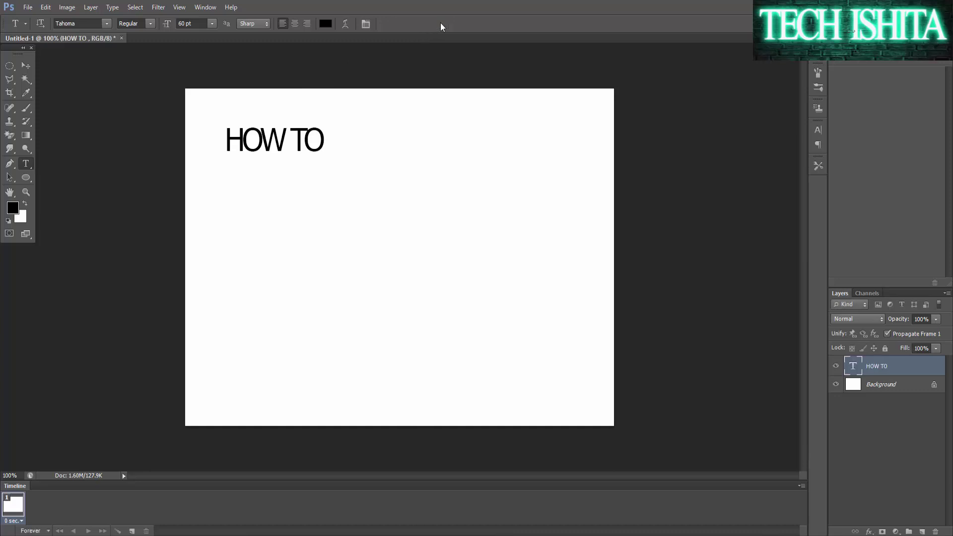
click(318, 212)
text(L)
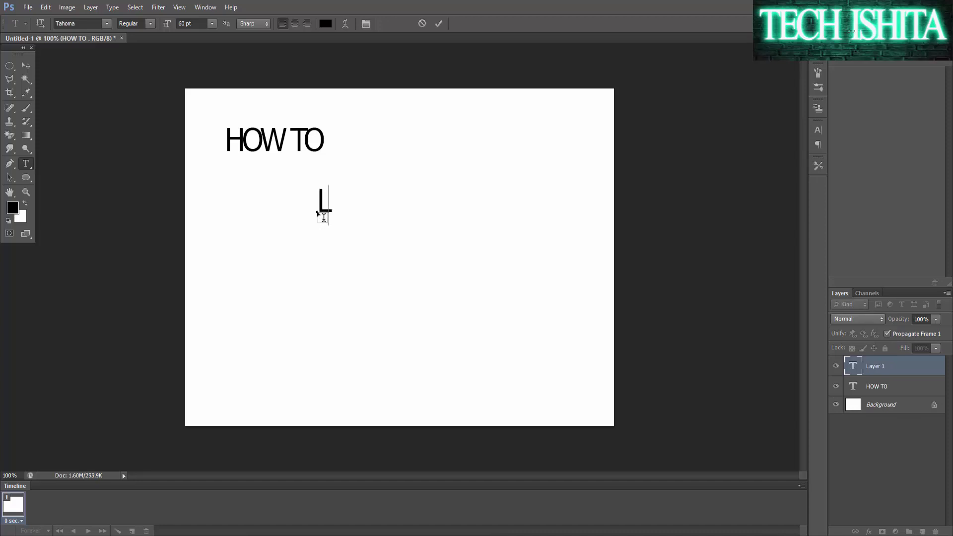
text(EARN )
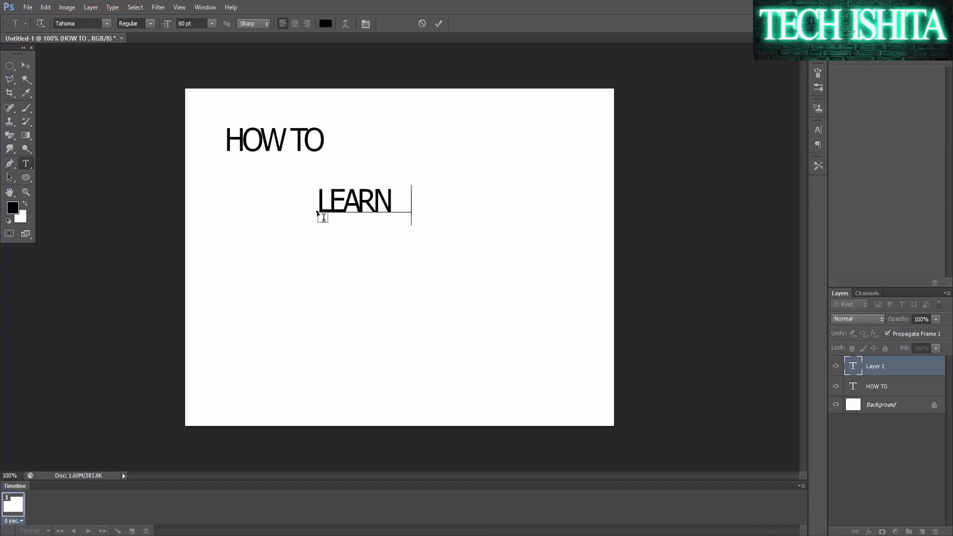
text(ANIMAT)
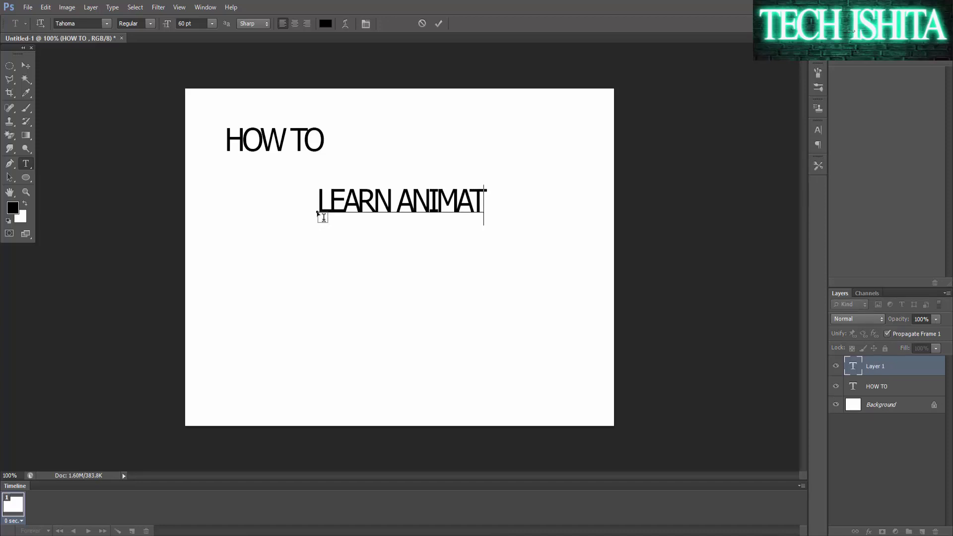
text(ION)
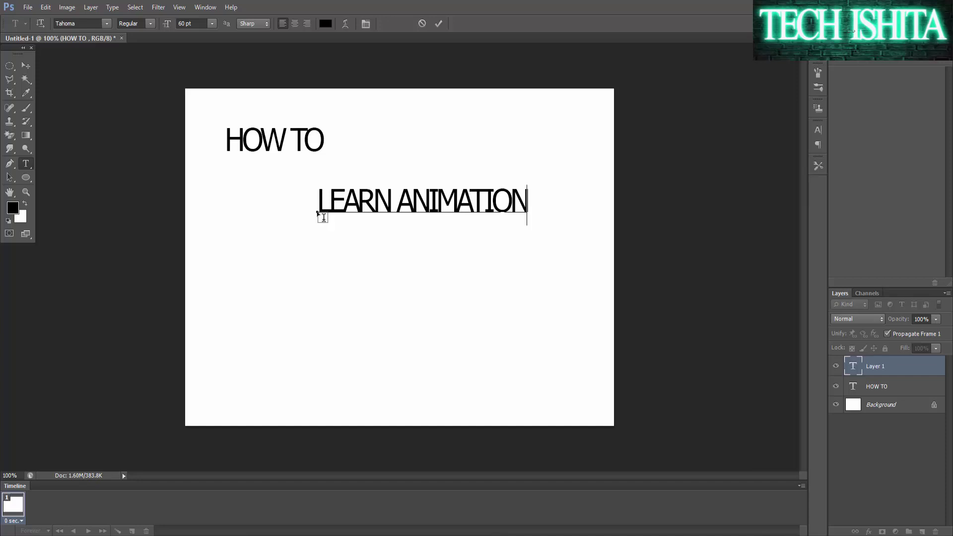
click(438, 26)
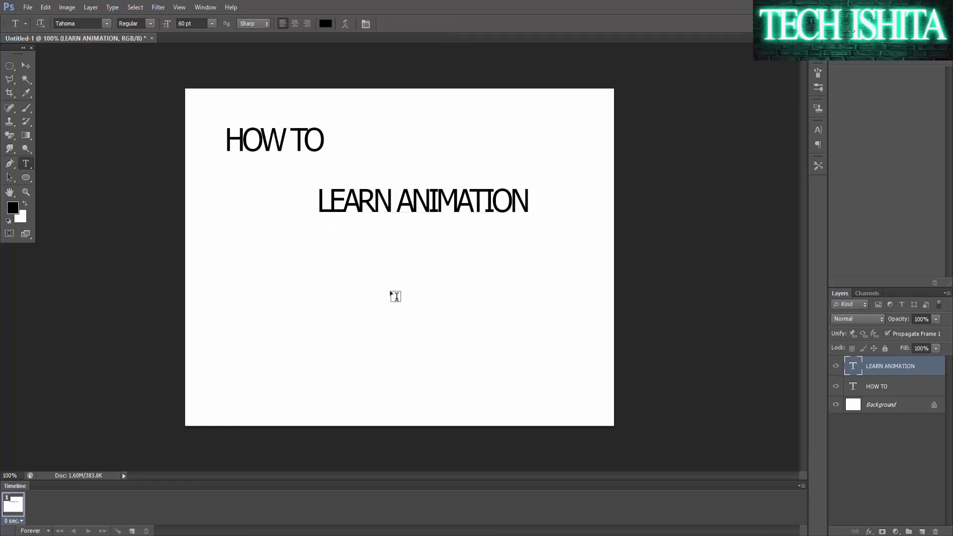
Add 'AT HOME' and 'FREE' text lines stepping down-right, then select the AT HOME layer.
click(371, 272)
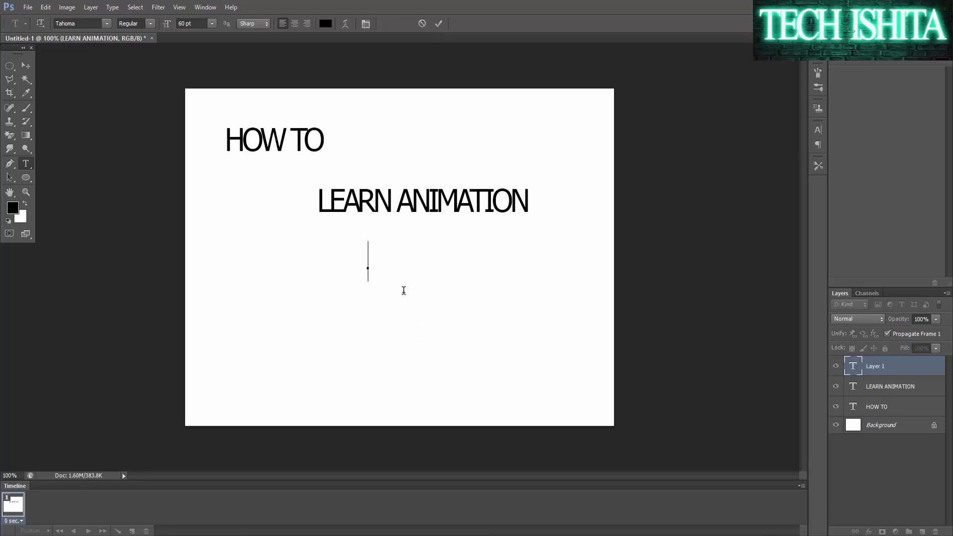
text(AT)
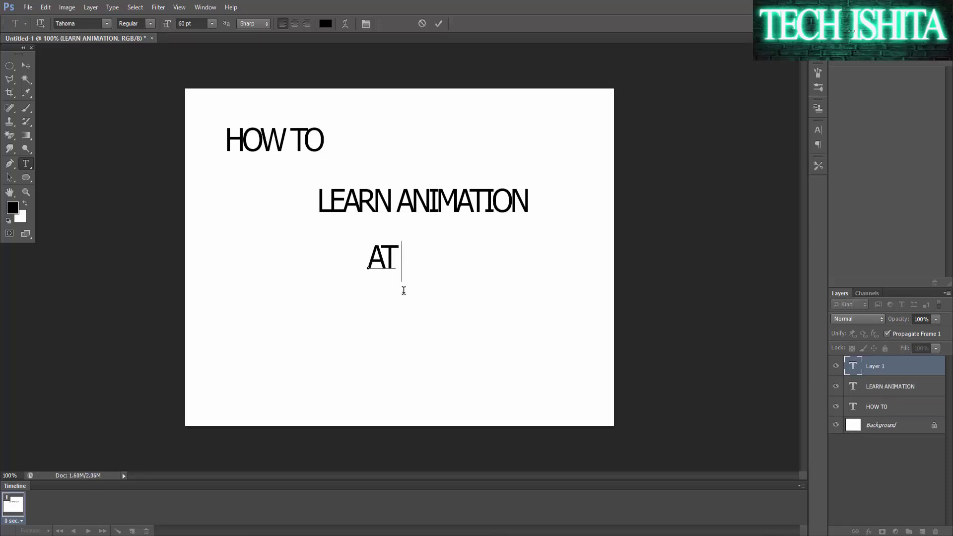
text( HOME)
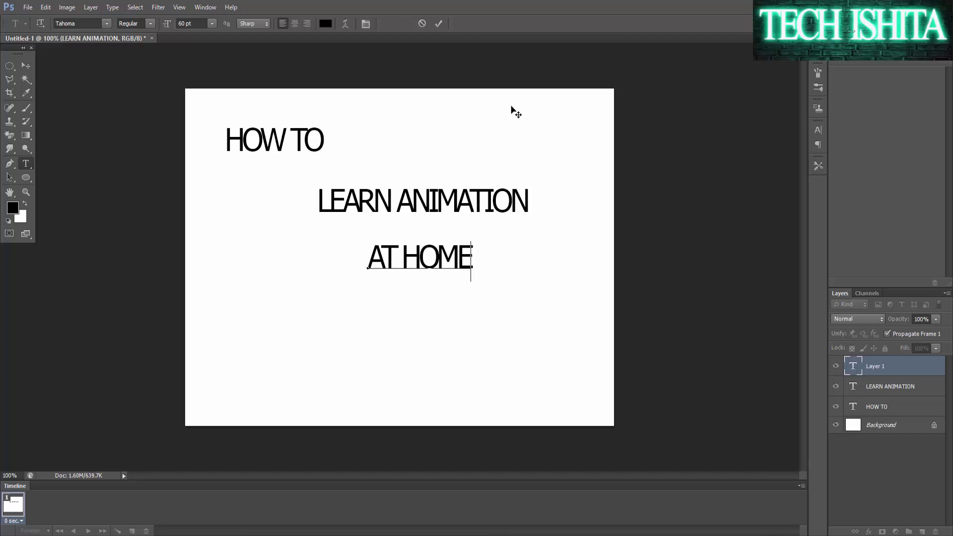
click(438, 23)
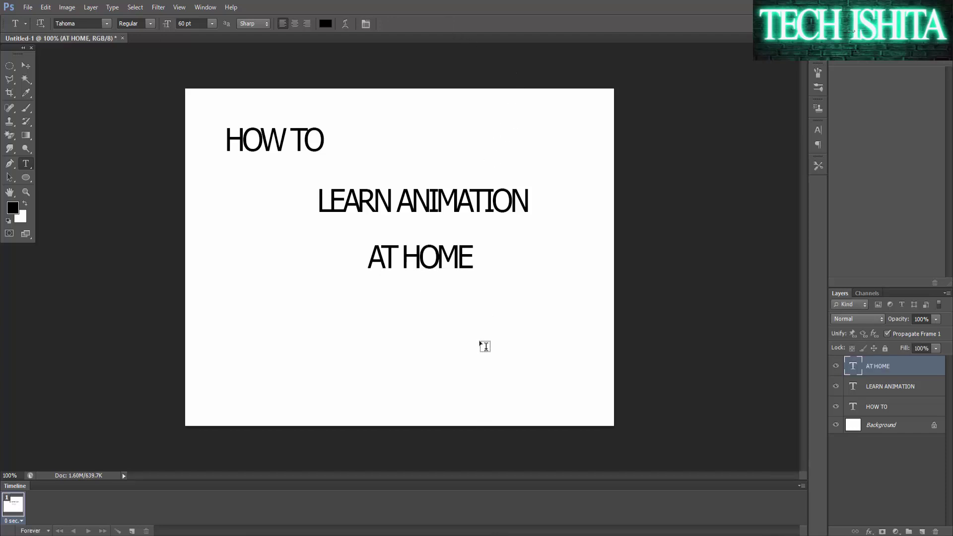
click(483, 345)
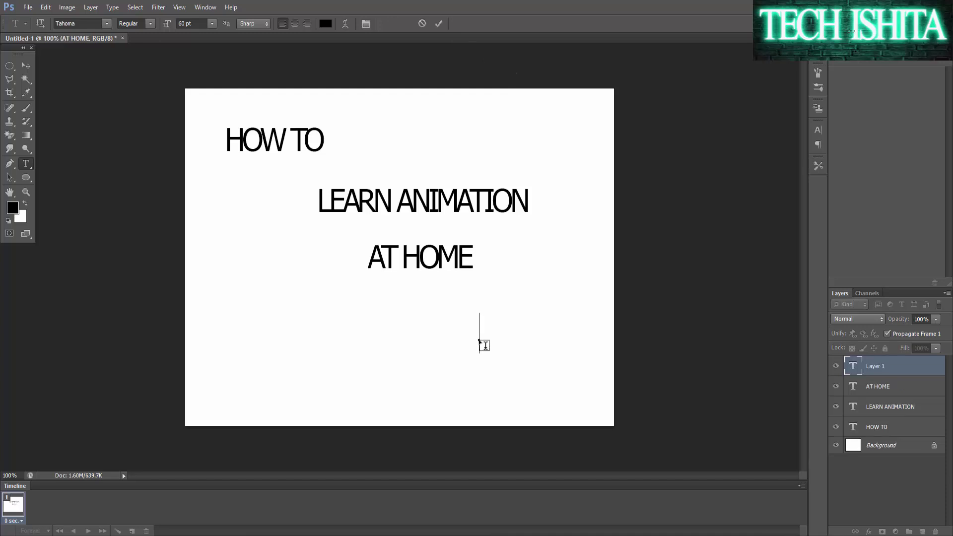
text(FREE)
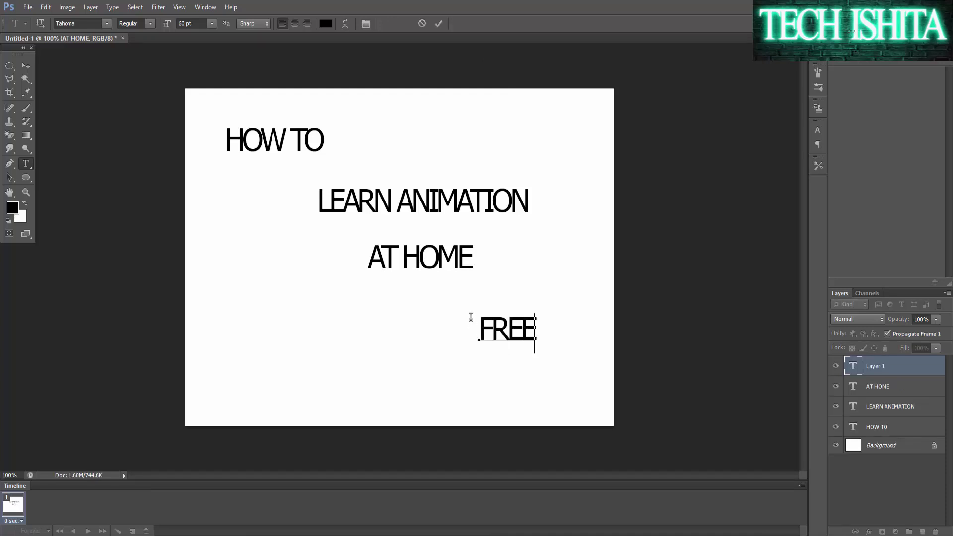
click(439, 24)
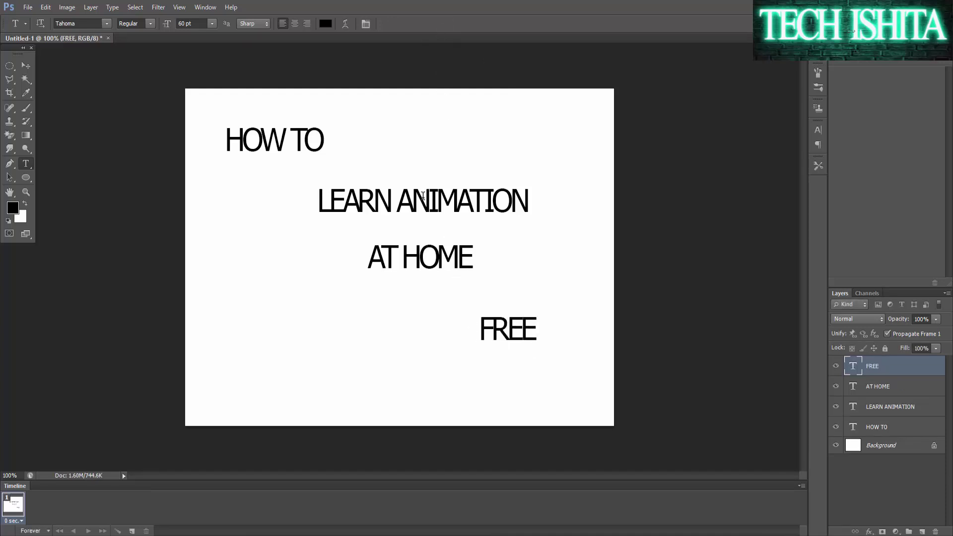
click(892, 390)
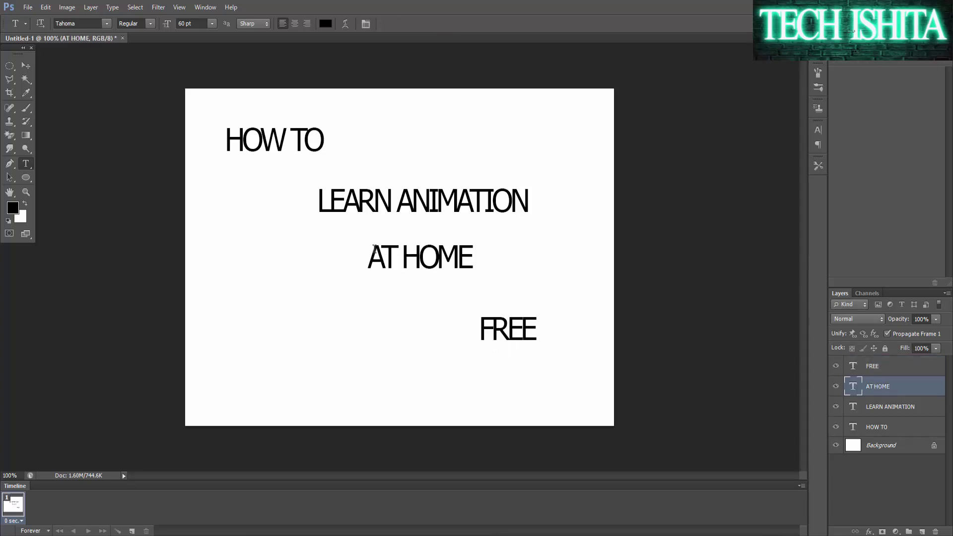
Nudge AT HOME right and slightly down, then give HOW TO a red Color Overlay.
click(24, 65)
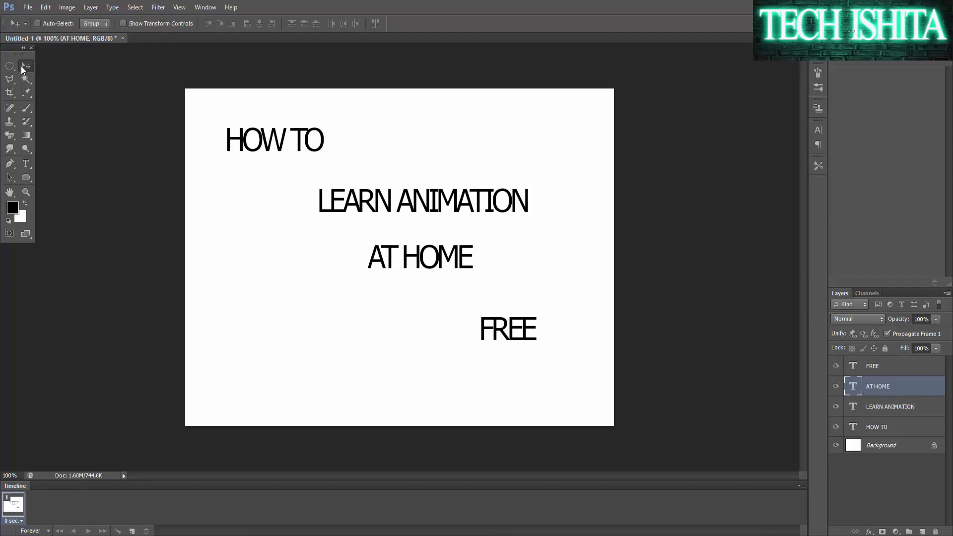
drag(414, 252, 450, 259)
right_click(889, 424)
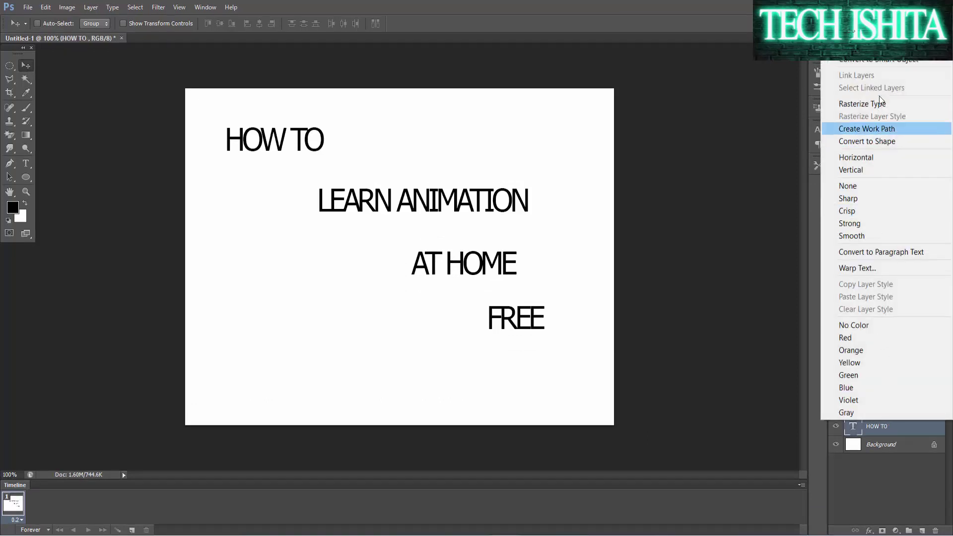
click(851, 31)
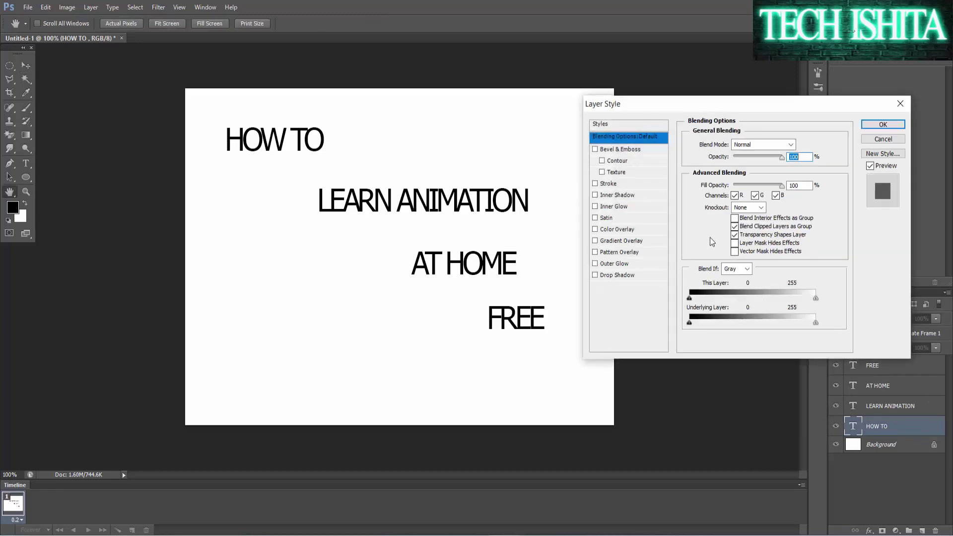
click(618, 229)
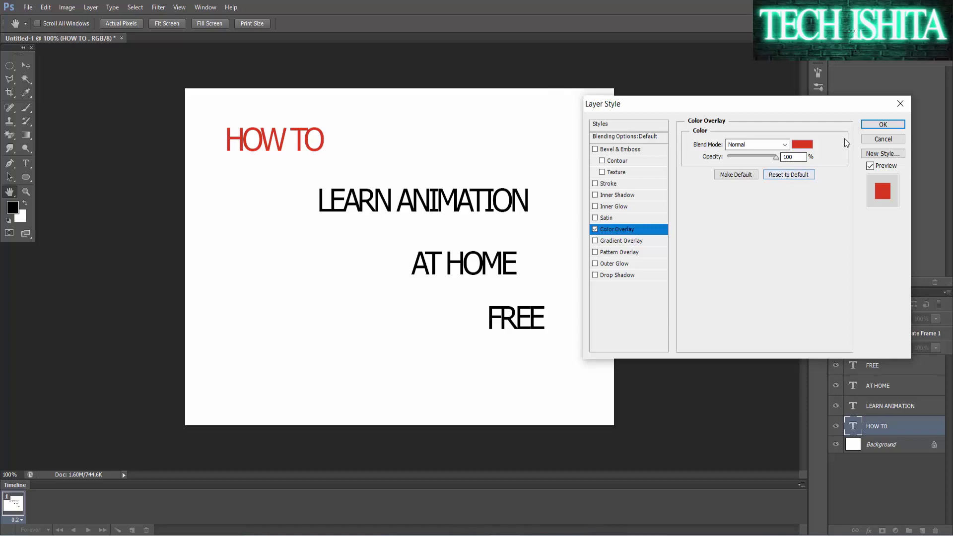
click(873, 125)
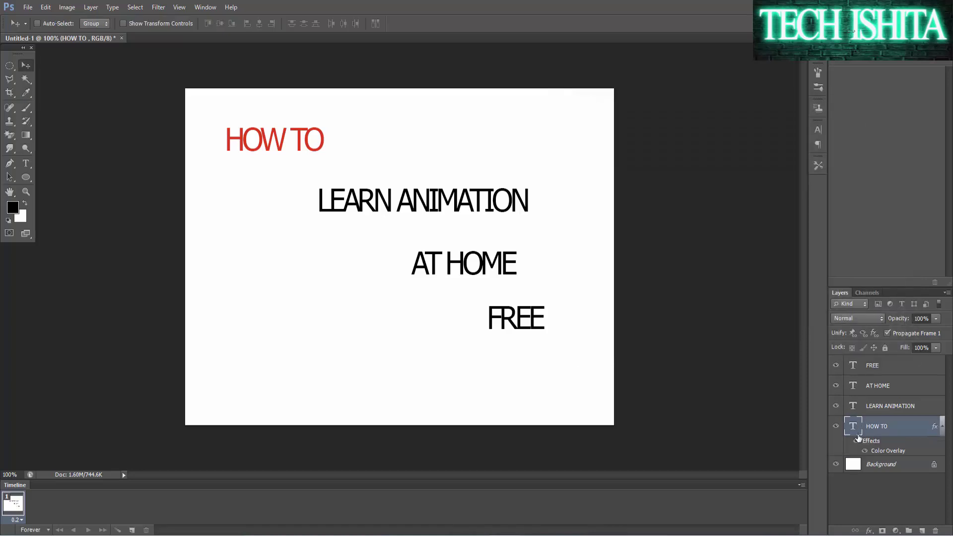
Give the LEARN ANIMATION layer a blue (0909f2) Color Overlay style.
click(896, 407)
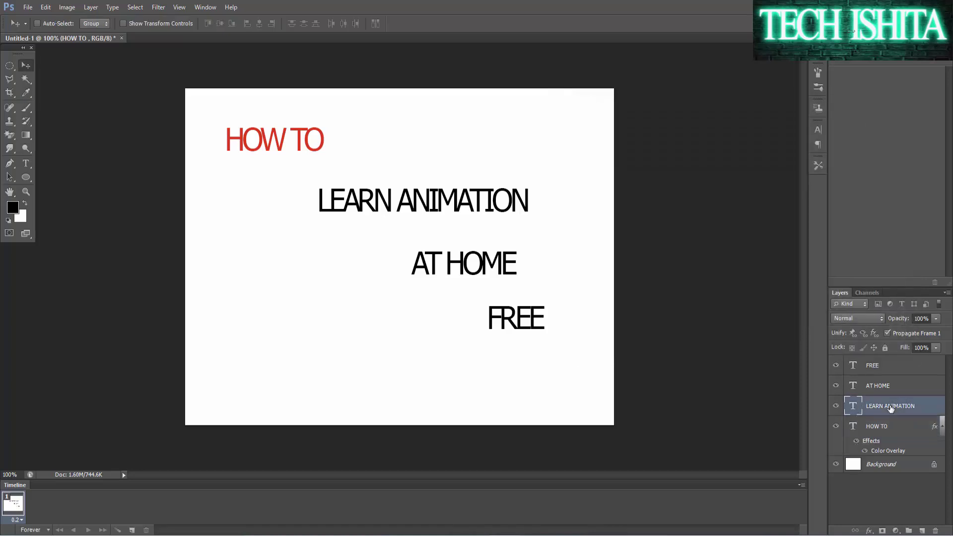
right_click(892, 407)
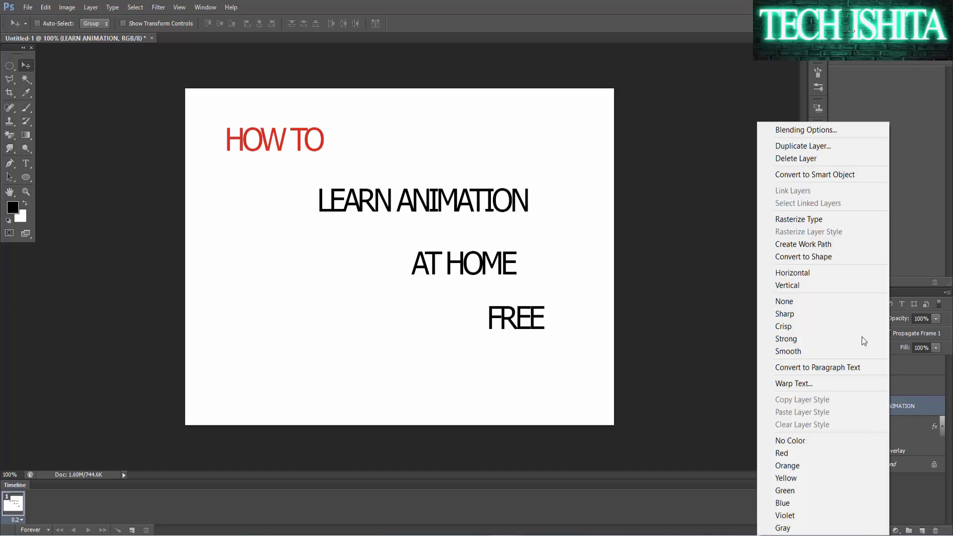
click(803, 128)
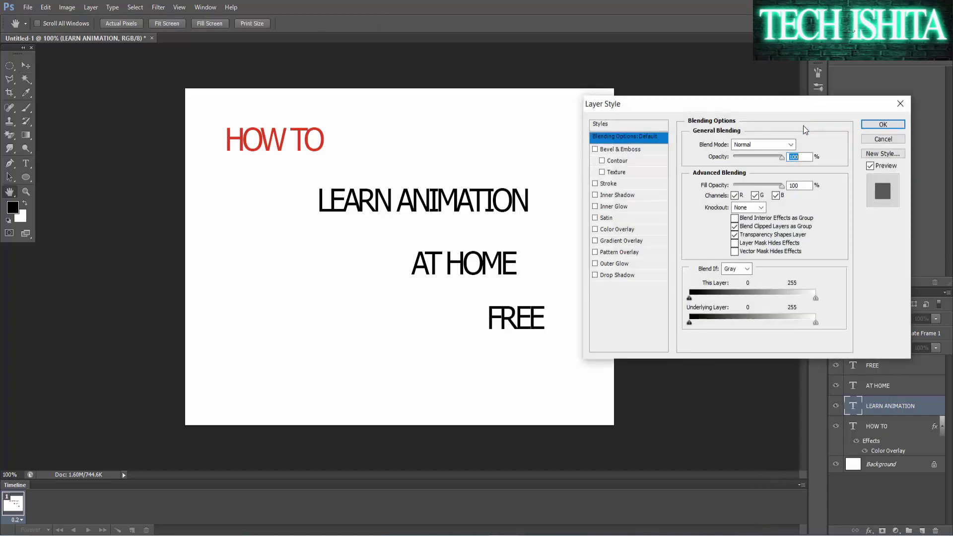
click(628, 230)
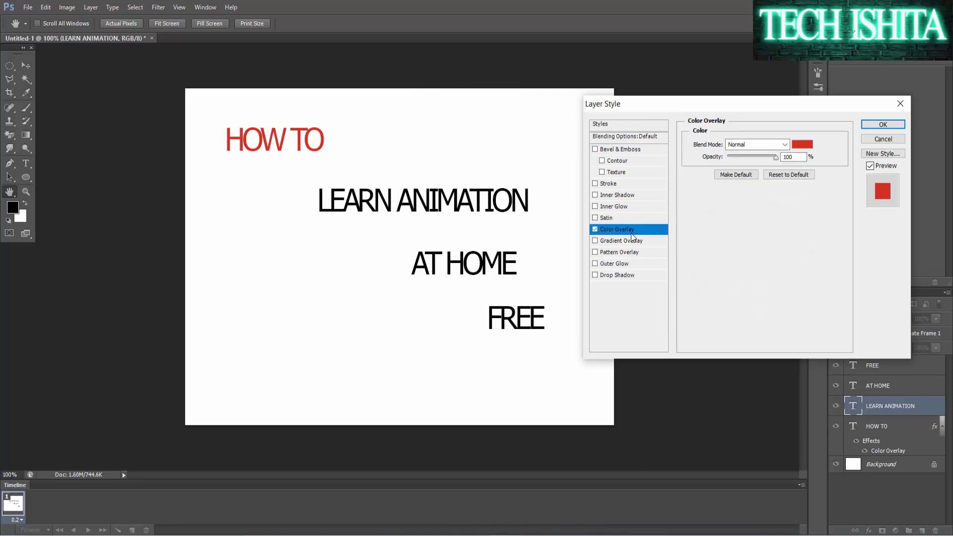
click(798, 148)
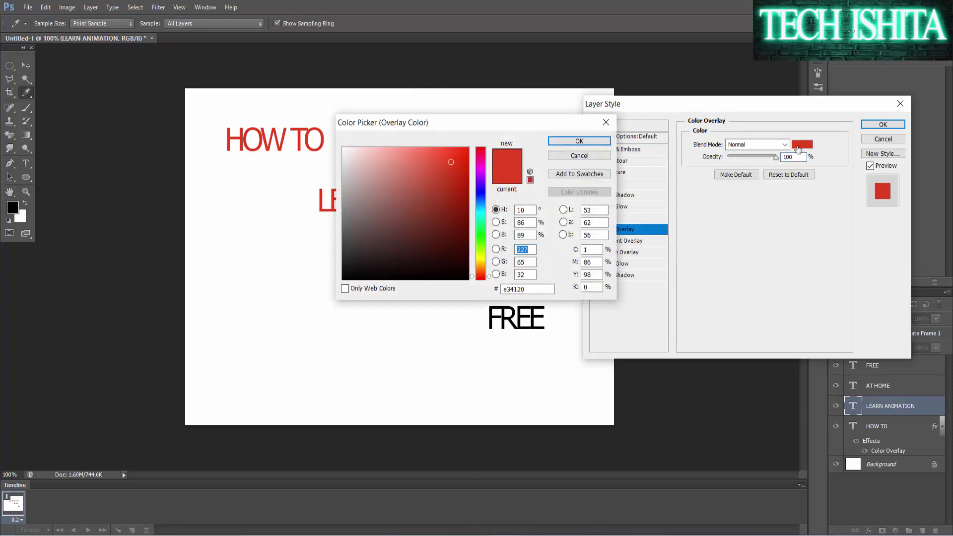
click(480, 192)
click(465, 153)
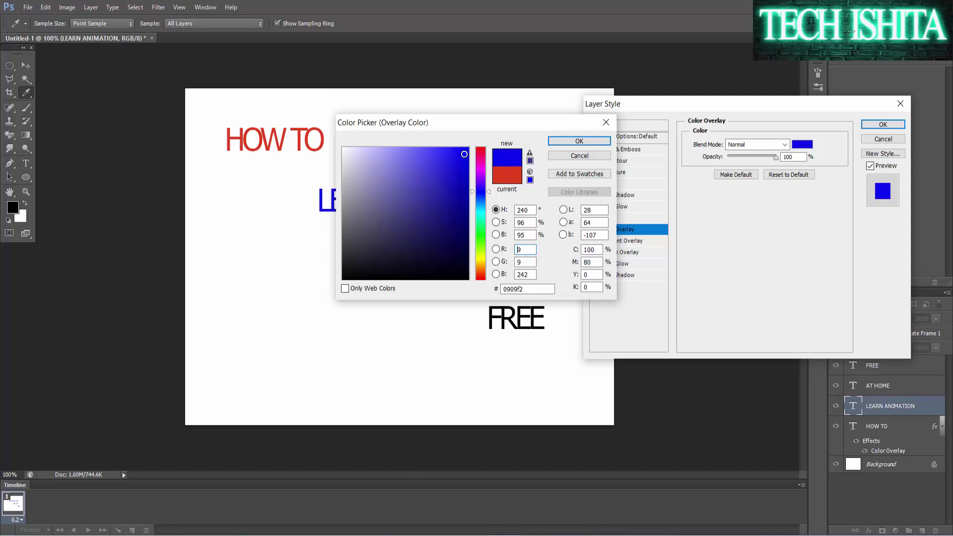
click(560, 143)
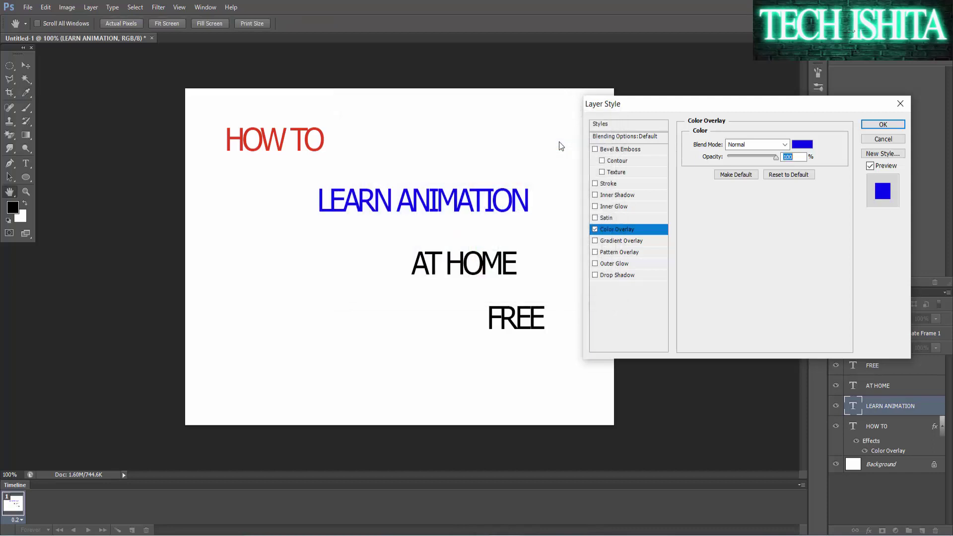
click(866, 124)
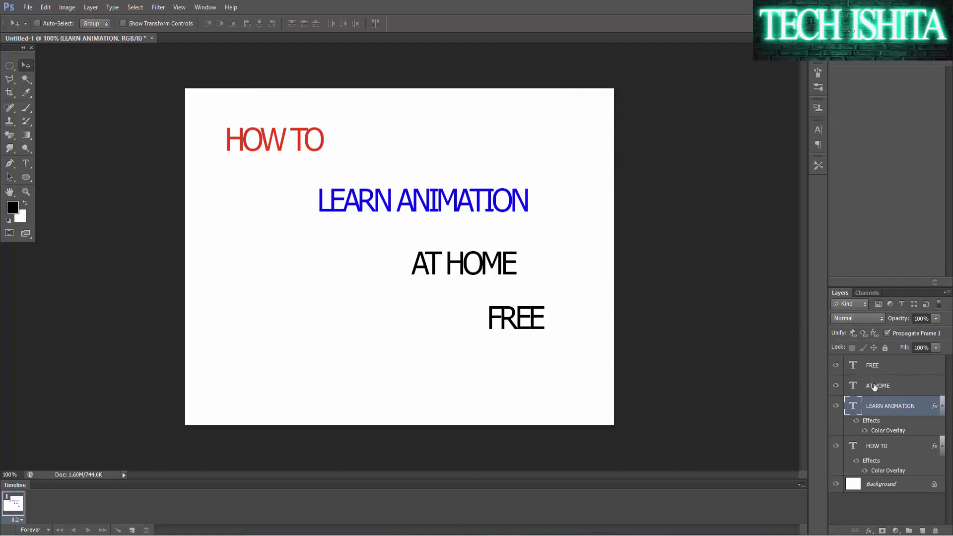
click(875, 387)
Add a red Color Overlay style to the AT HOME layer.
right_click(874, 386)
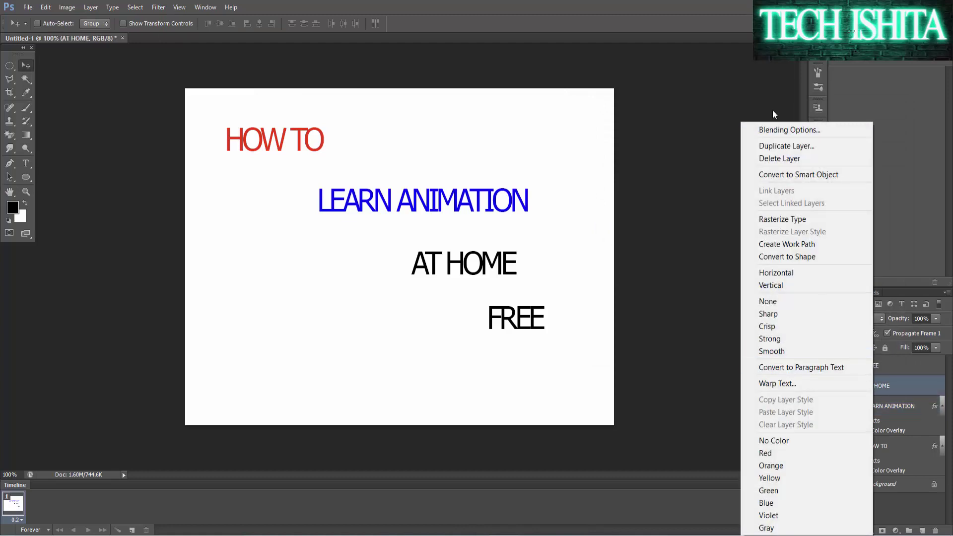
click(776, 130)
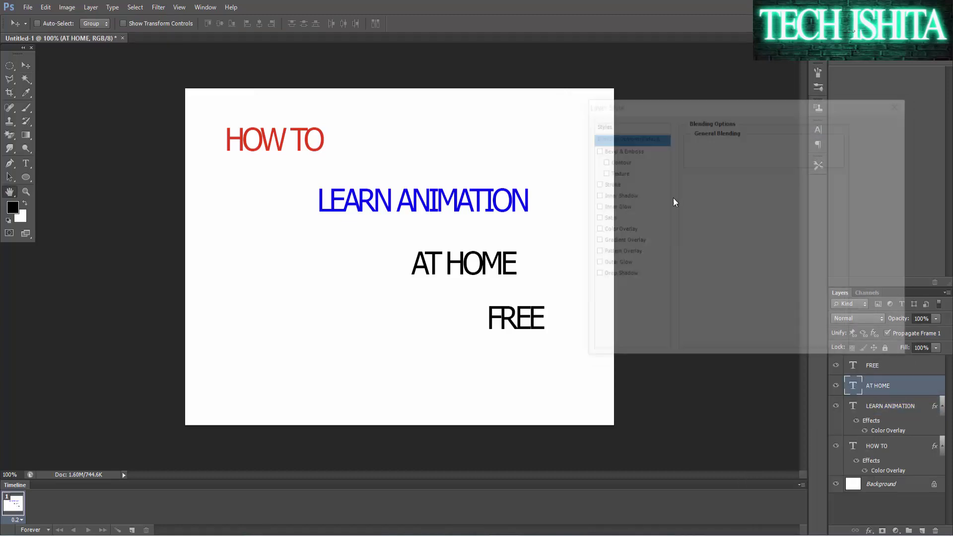
click(622, 230)
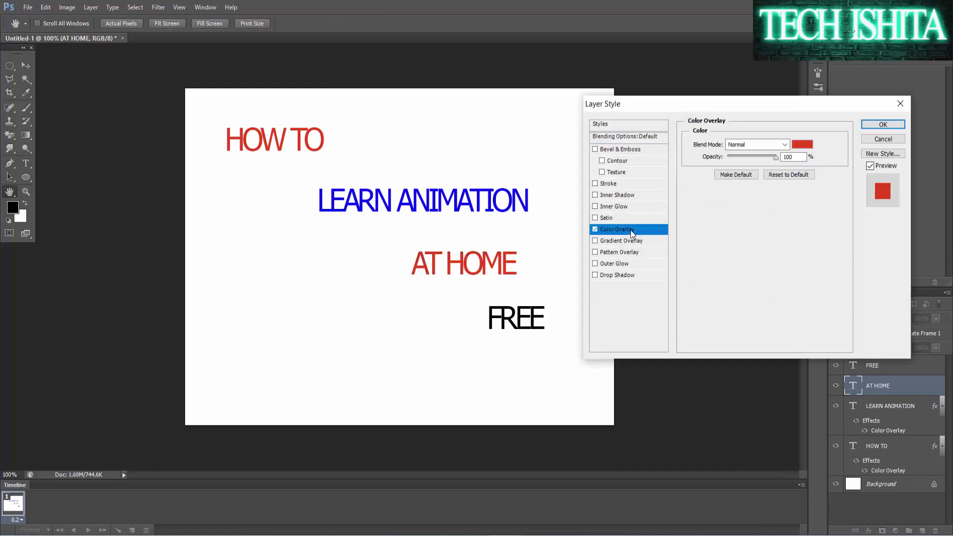
click(884, 125)
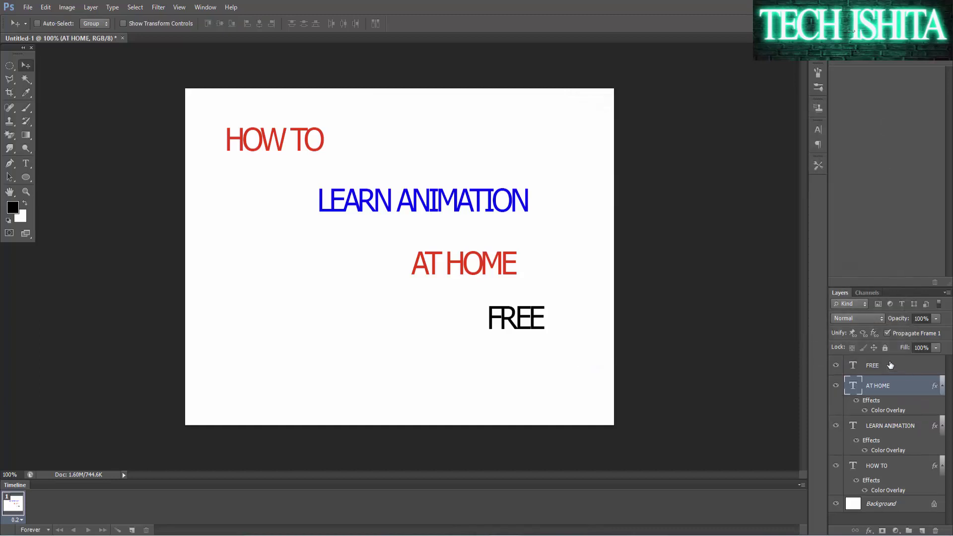
click(891, 365)
Give the FREE layer a blue (3220e3) Color Overlay style.
right_click(891, 366)
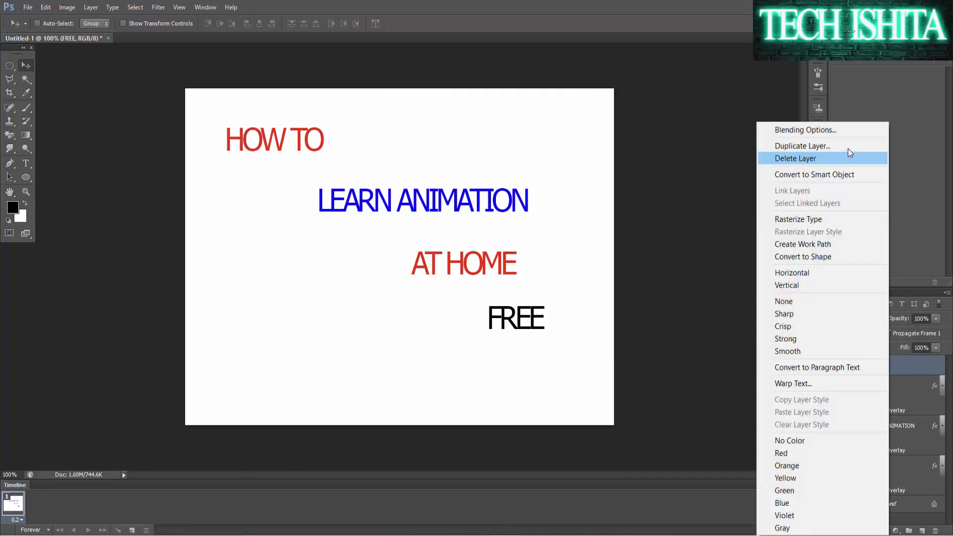
click(842, 129)
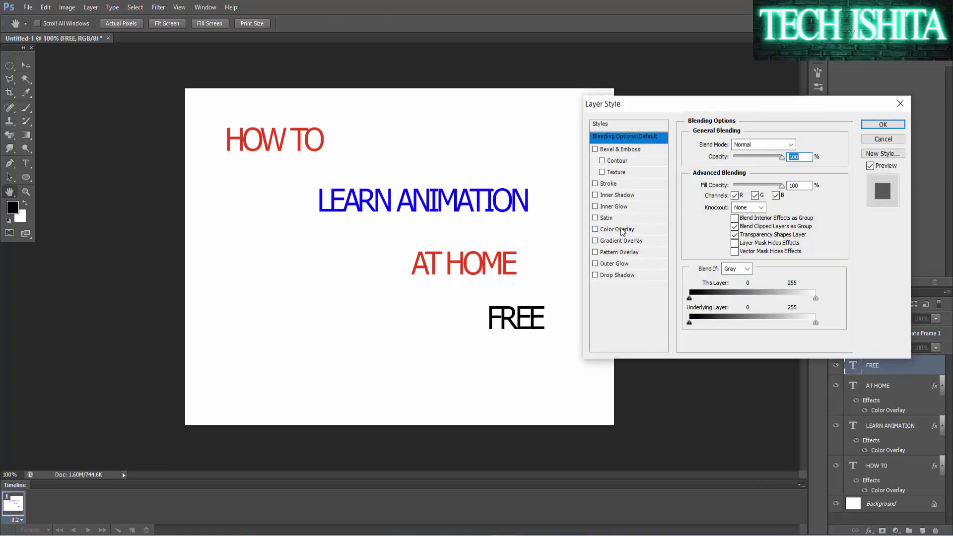
click(621, 229)
click(807, 145)
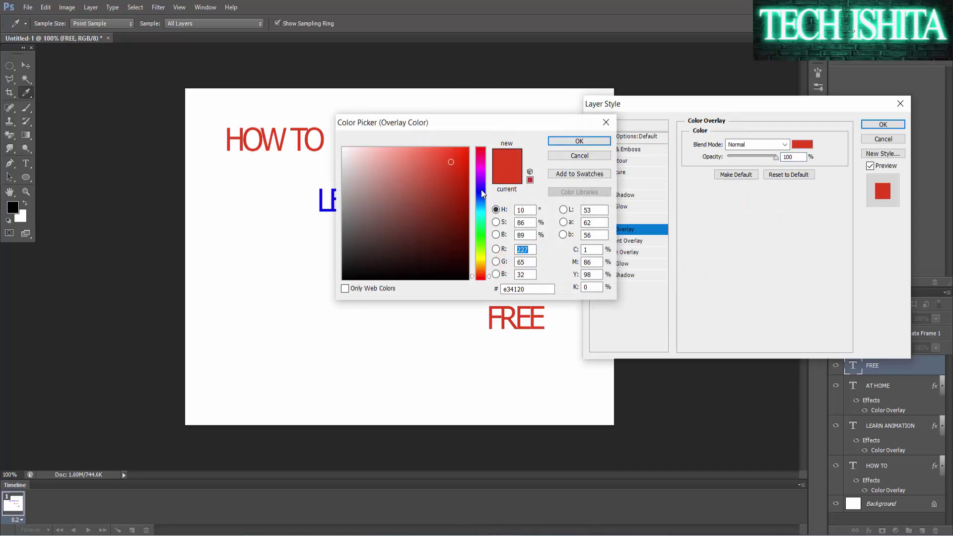
click(481, 192)
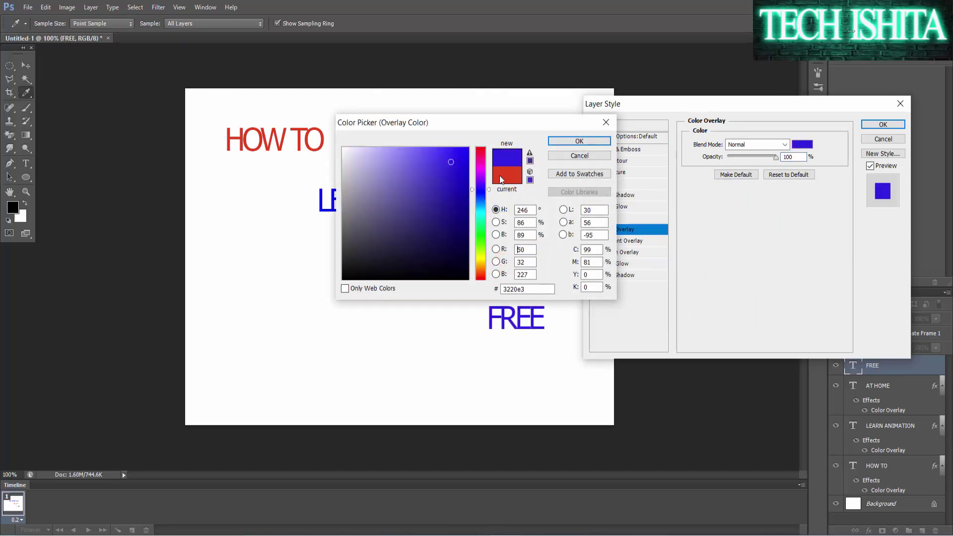
click(564, 145)
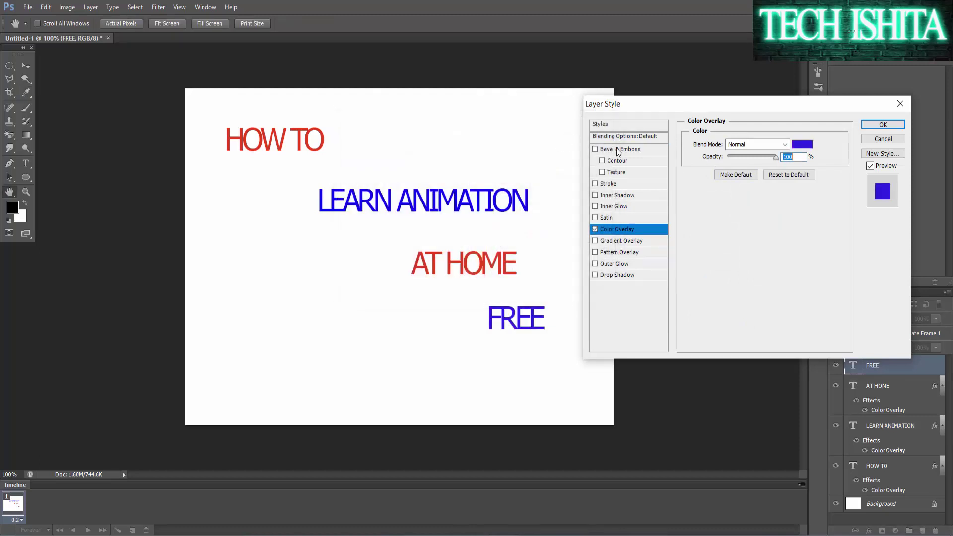
click(887, 125)
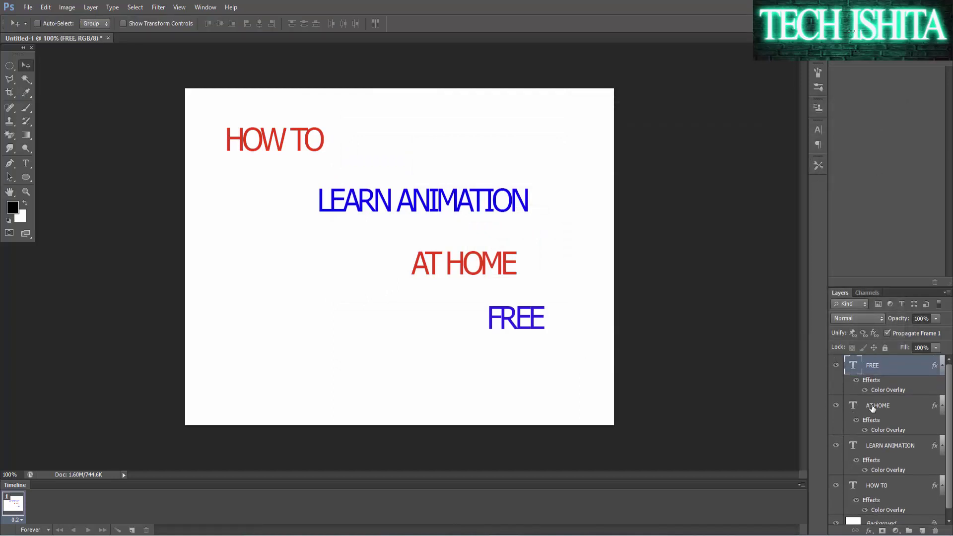
Collapse the effect lists on all four text layers and select HOW TO.
click(943, 366)
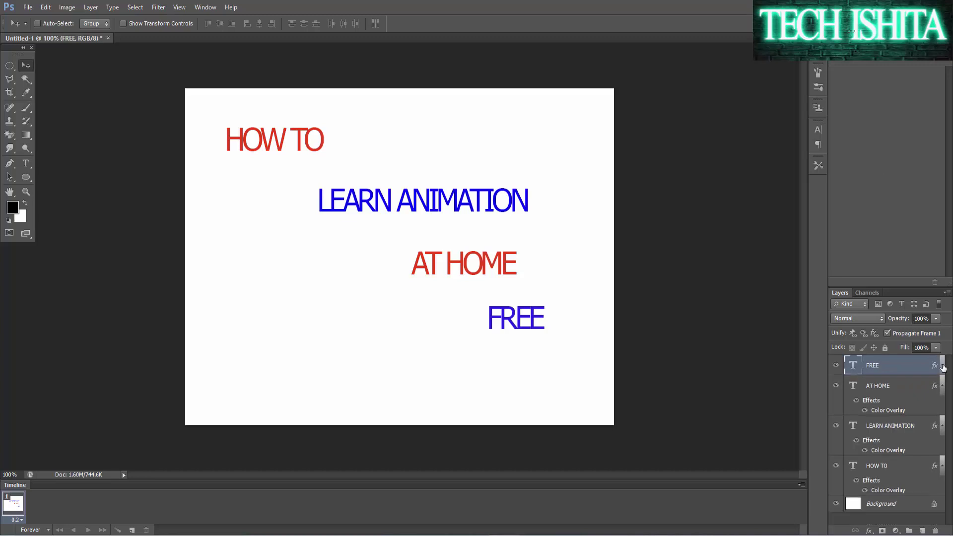
click(942, 385)
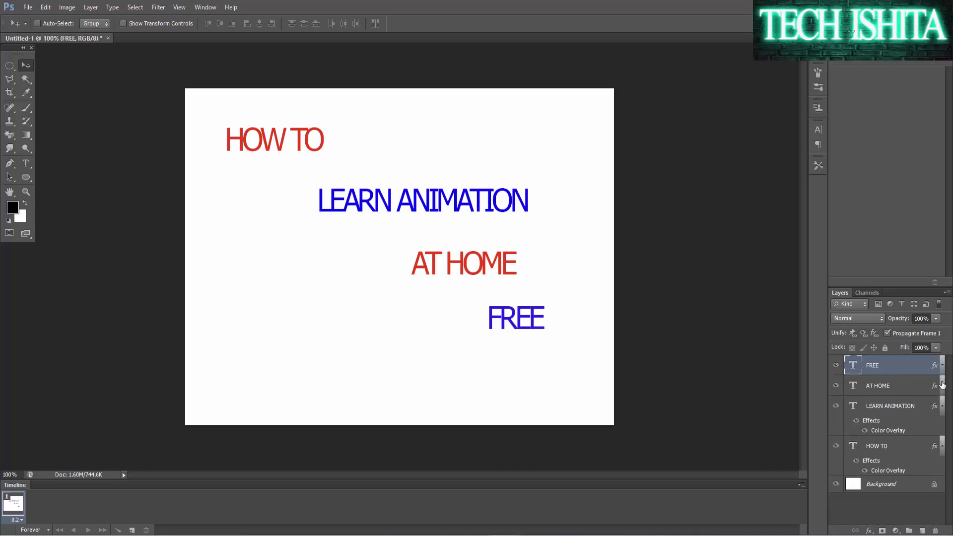
click(942, 406)
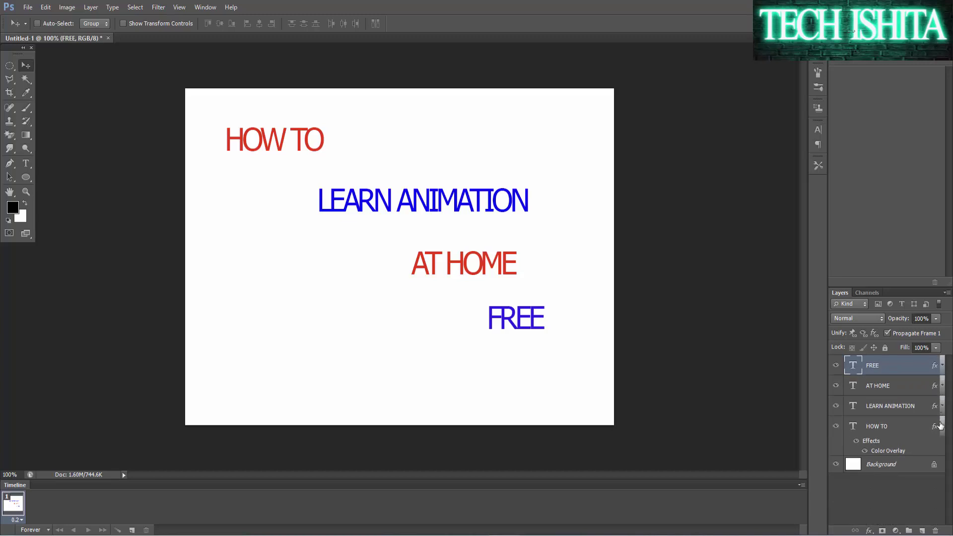
click(943, 426)
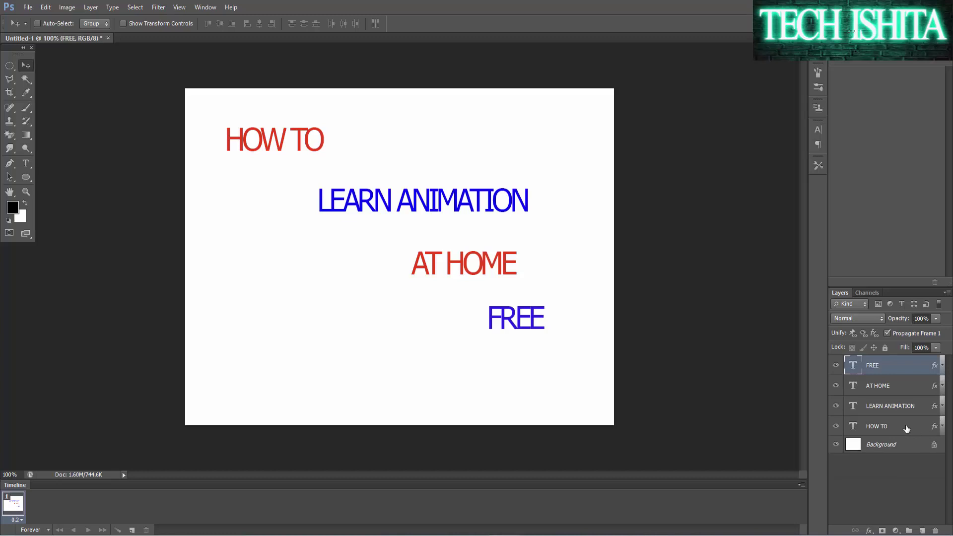
click(881, 428)
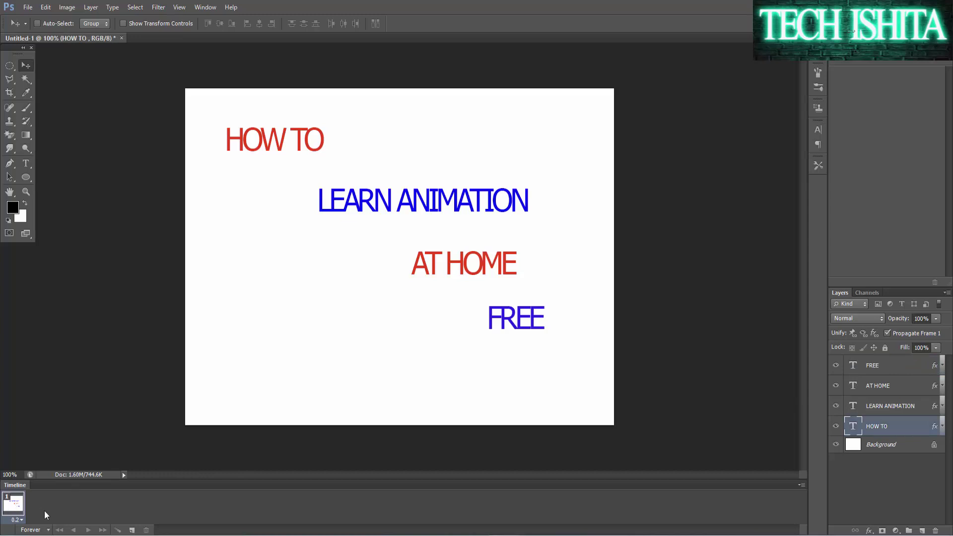
Duplicate the animation frame three times to get four frames, then select frame 1.
click(132, 530)
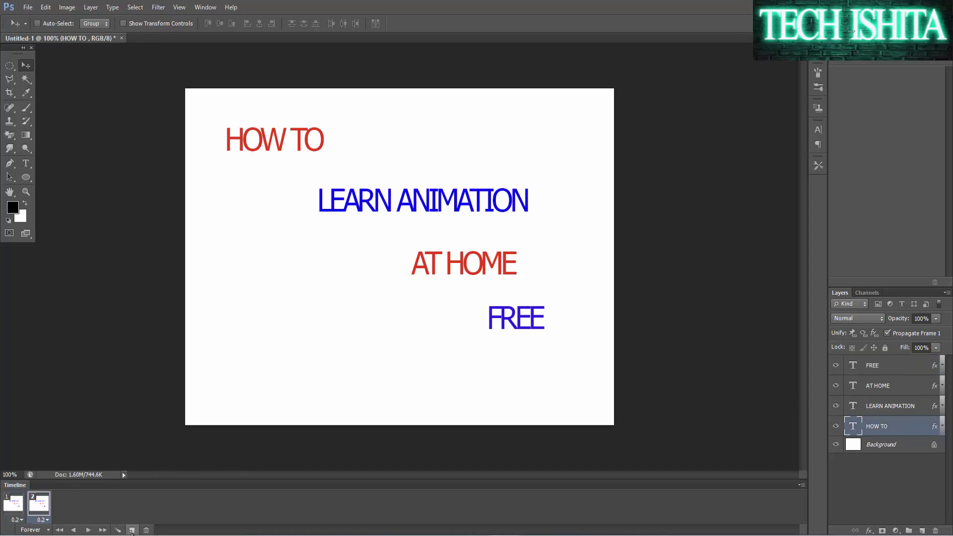
click(132, 530)
click(132, 530)
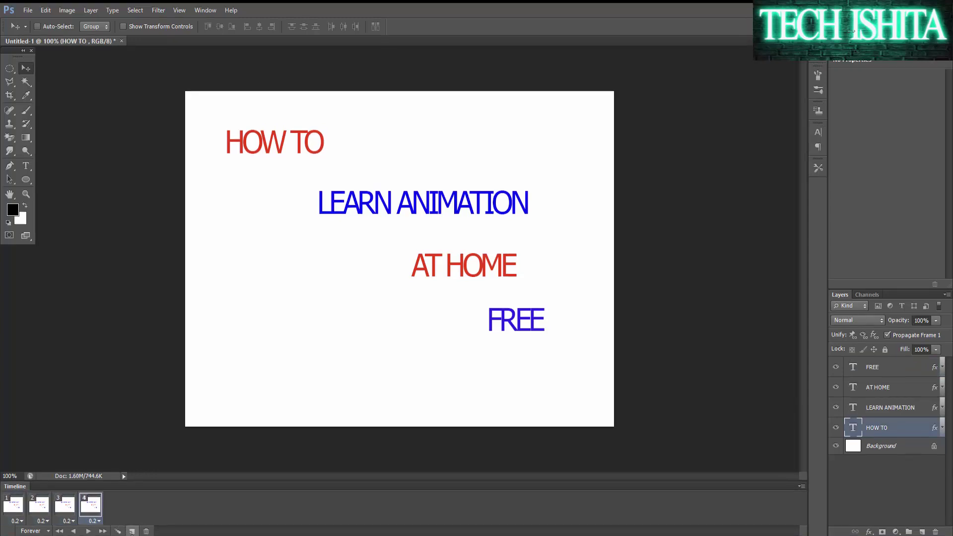
click(13, 511)
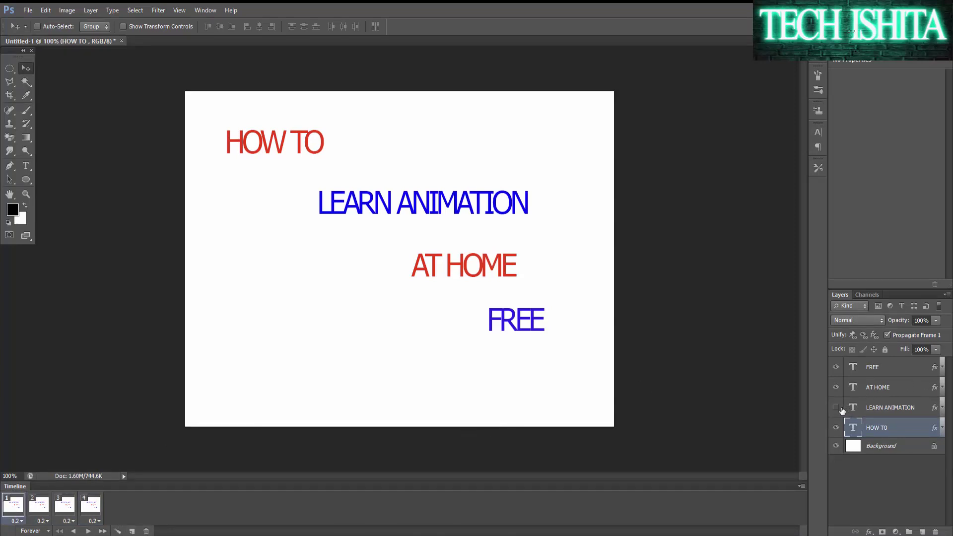
Hide FREE in frame 1 and set frame 1's delay to 0.5 seconds.
click(836, 367)
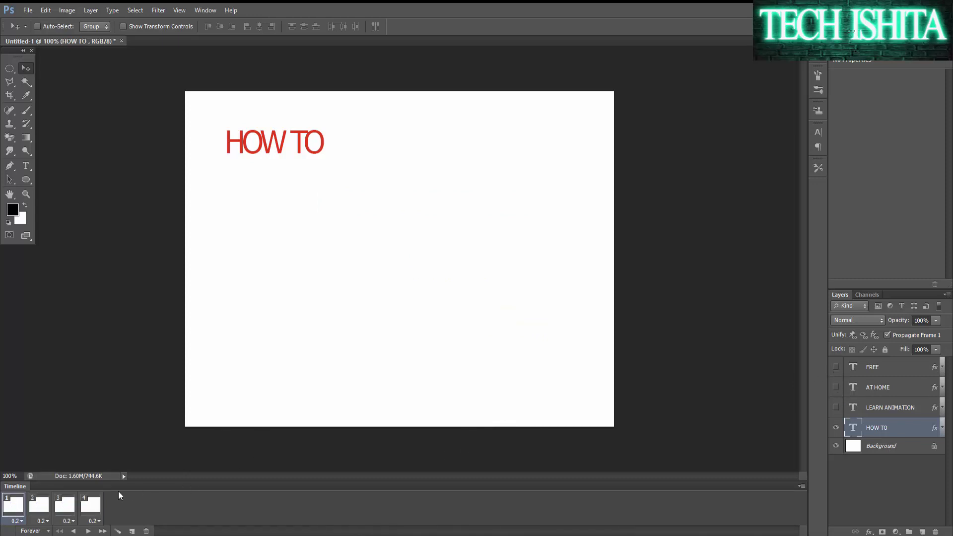
click(19, 521)
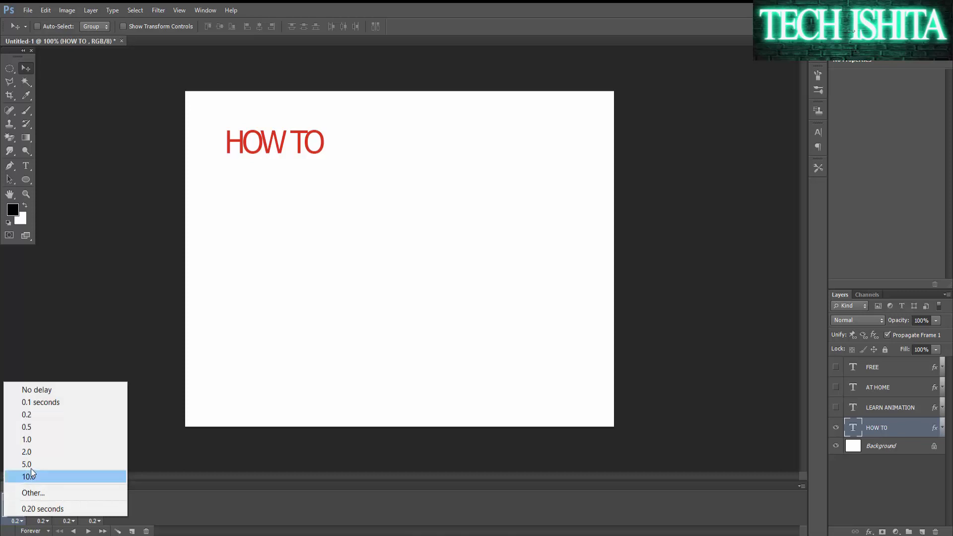
click(28, 426)
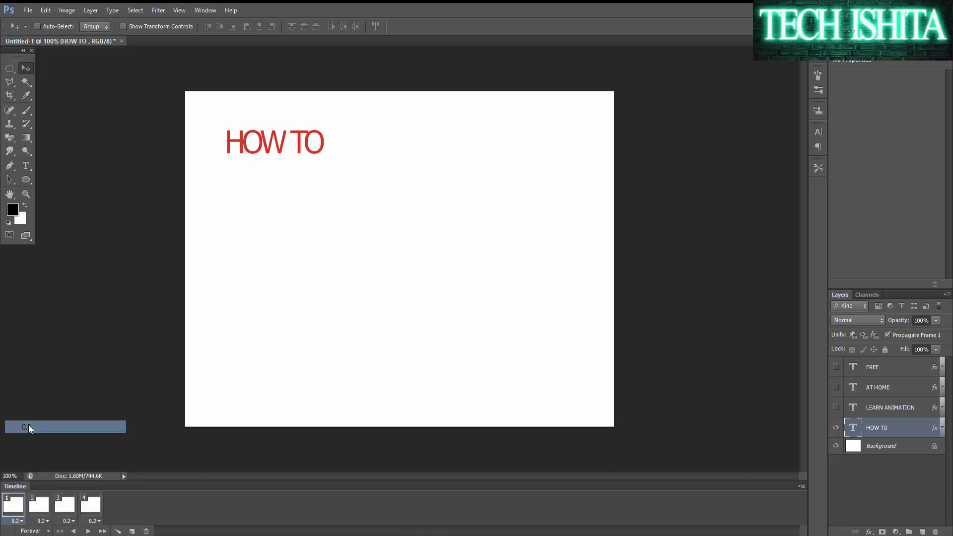
Make frame 2 show only LEARN ANIMATION with a 0.5-second delay.
click(40, 513)
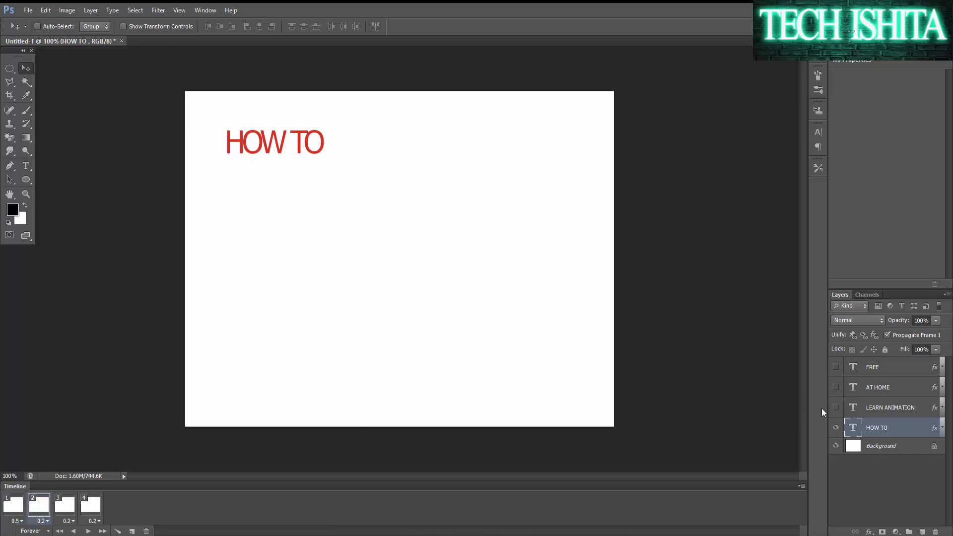
click(836, 407)
click(836, 427)
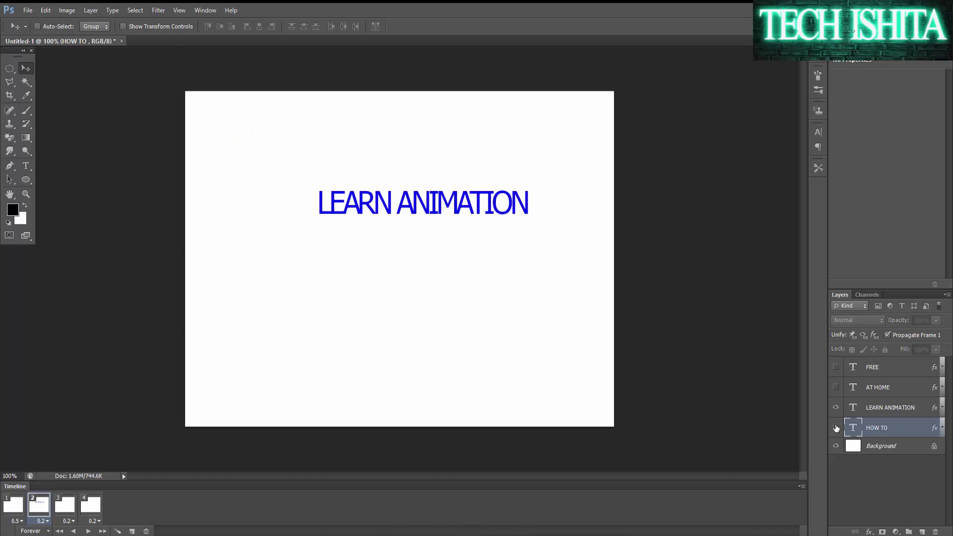
click(836, 387)
click(43, 520)
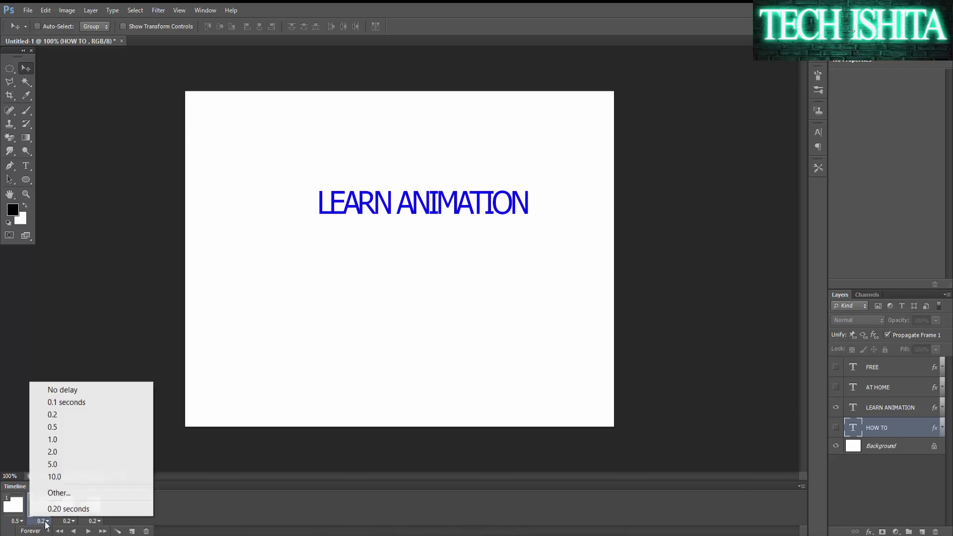
click(56, 426)
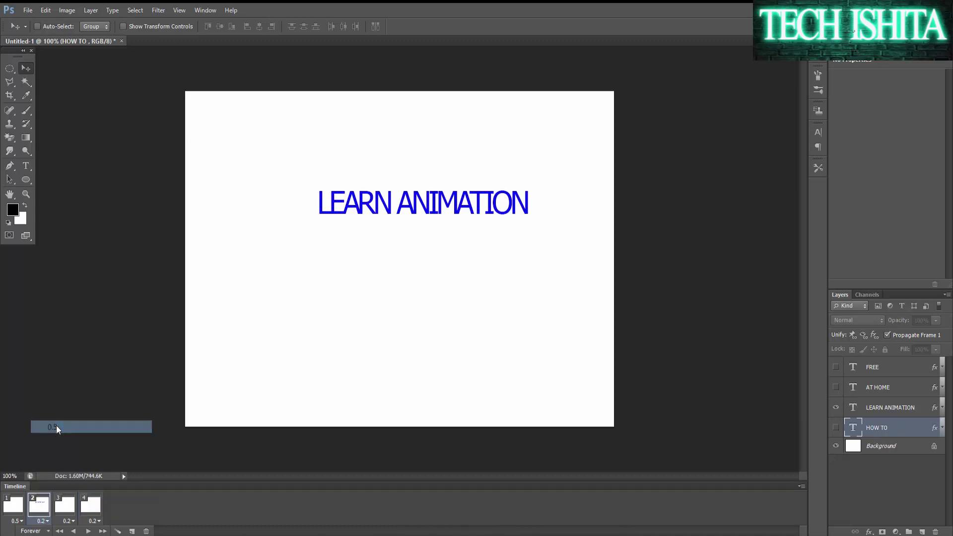
click(64, 510)
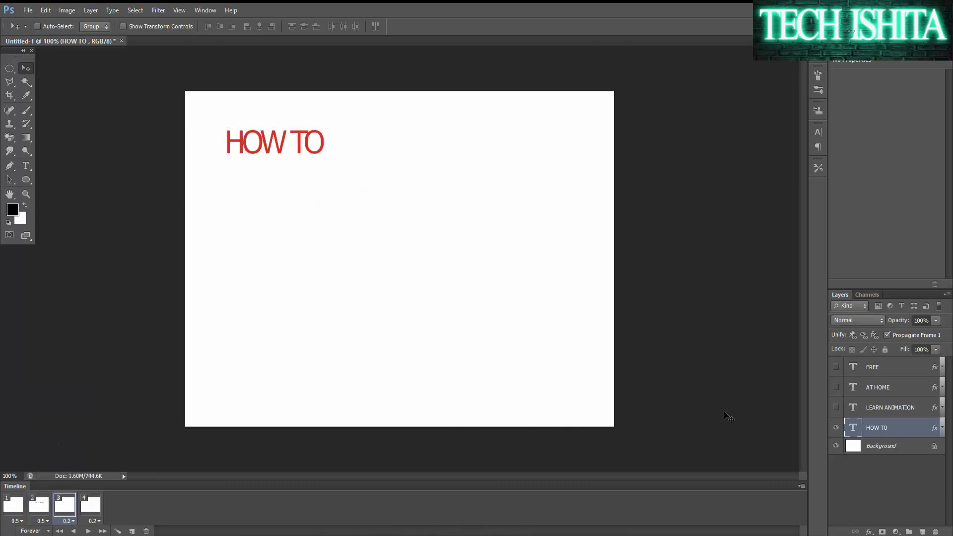
Make frame 3 show only AT HOME with a 0.5-second delay.
click(835, 427)
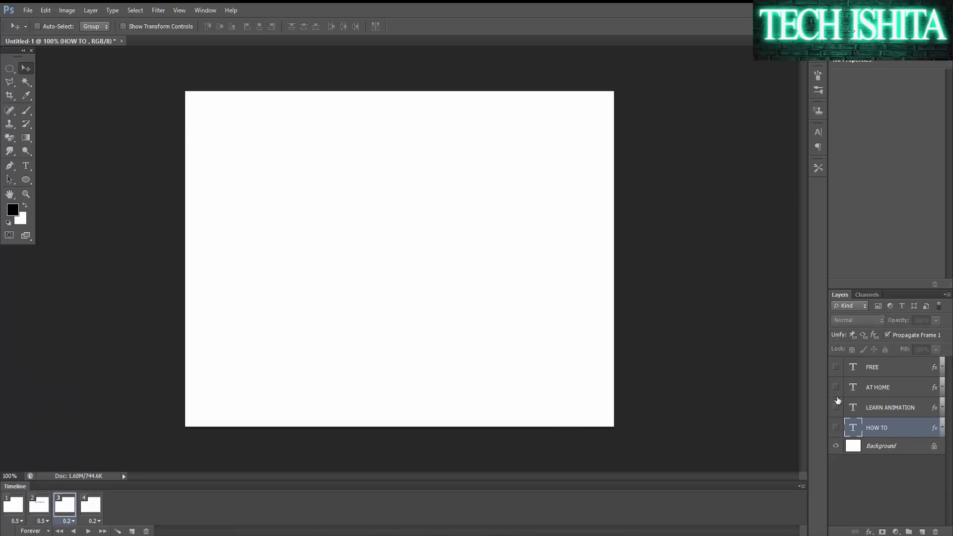
click(835, 387)
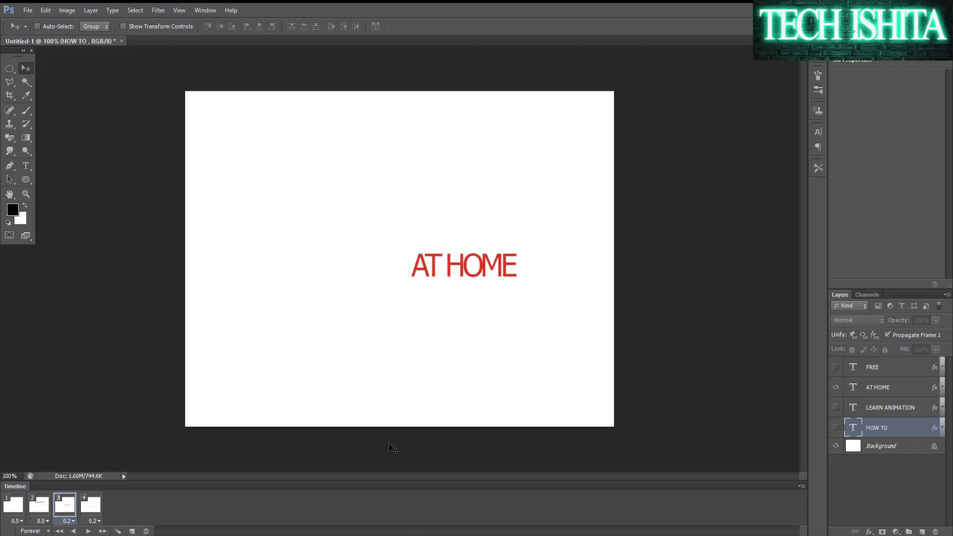
click(70, 522)
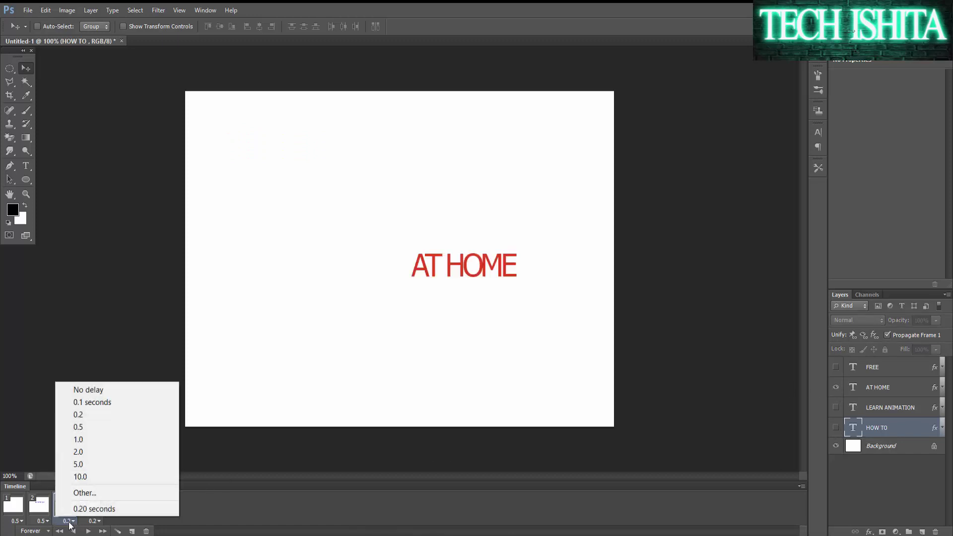
click(77, 428)
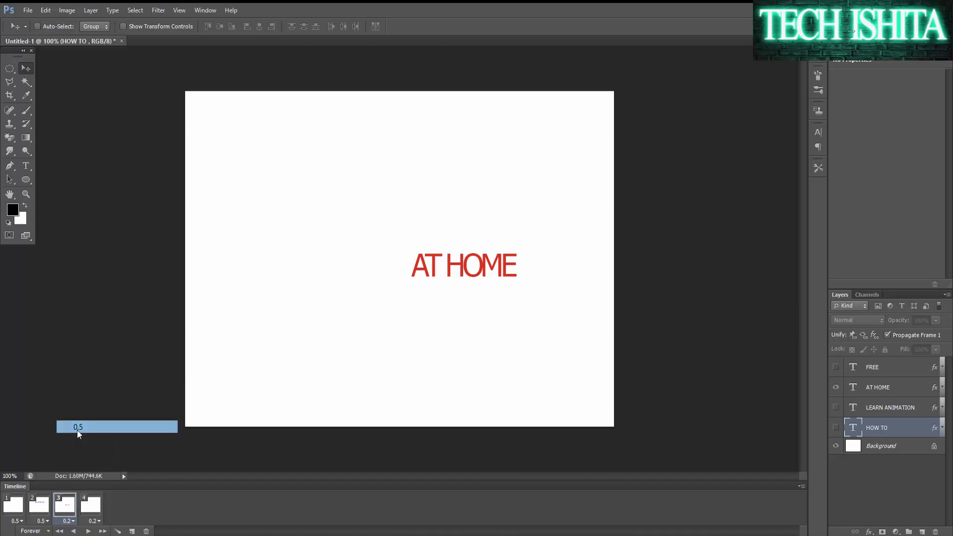
Make frame 4 show only FREE with a 0.5-second delay, then play the animation.
click(91, 506)
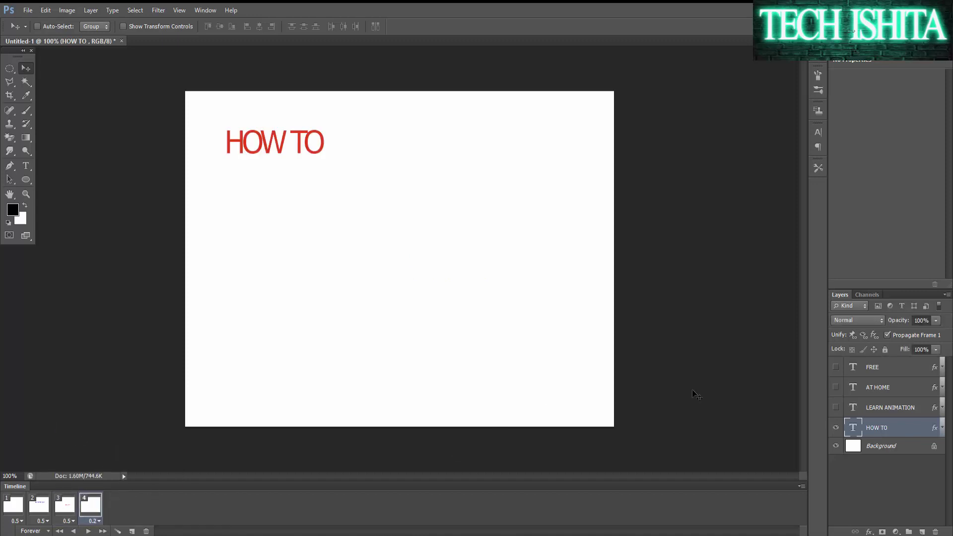
click(836, 428)
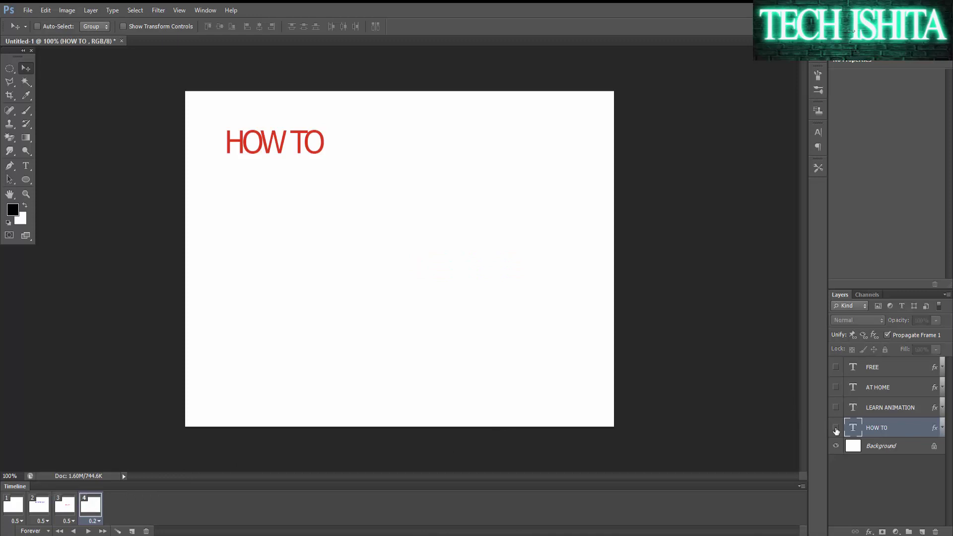
click(836, 367)
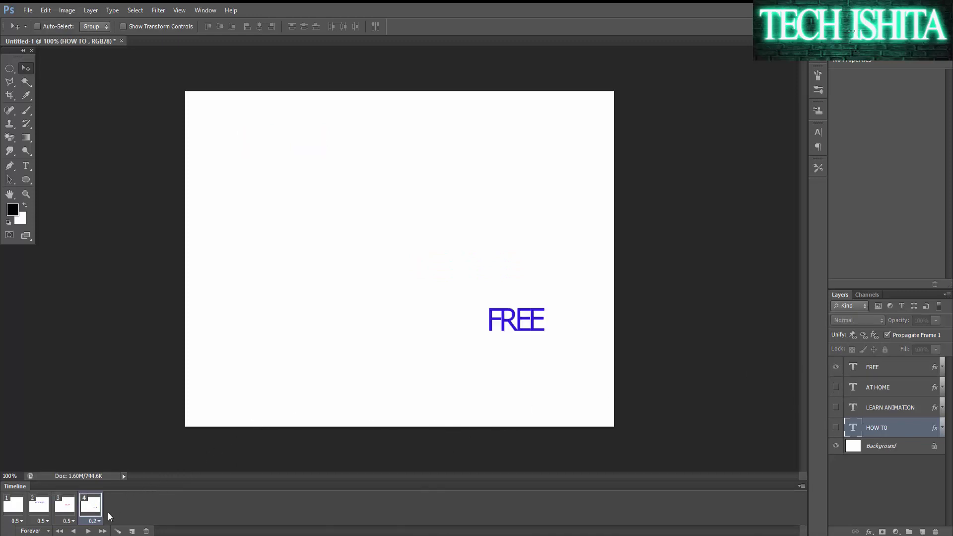
click(95, 521)
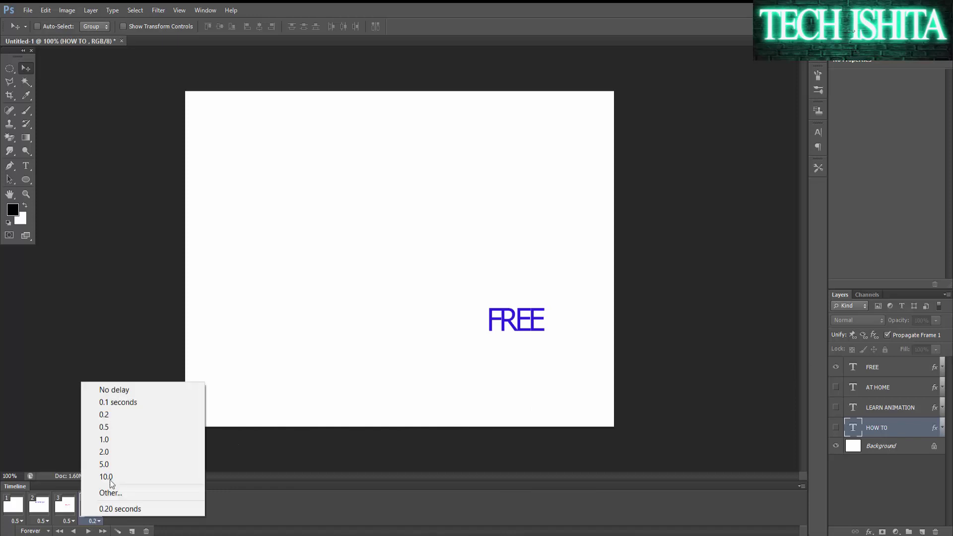
click(109, 427)
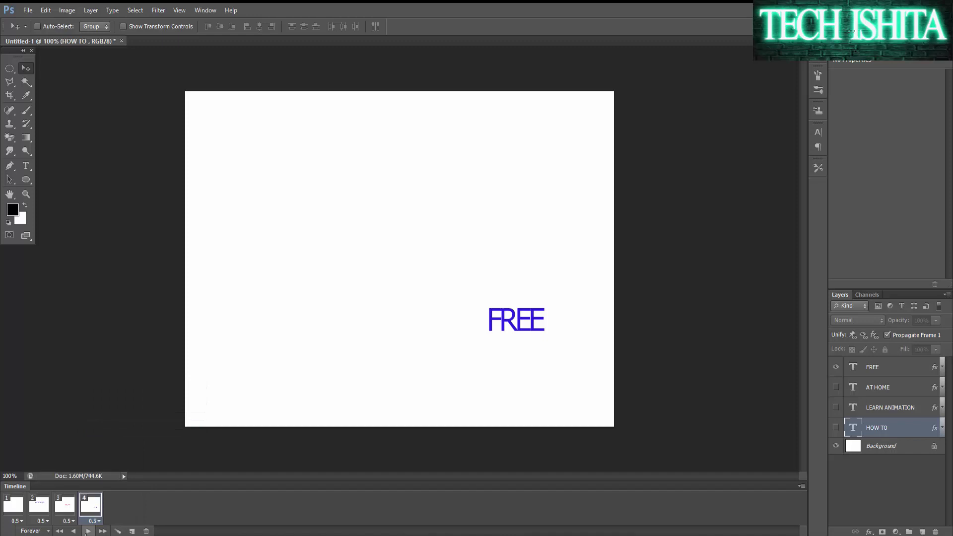
click(87, 531)
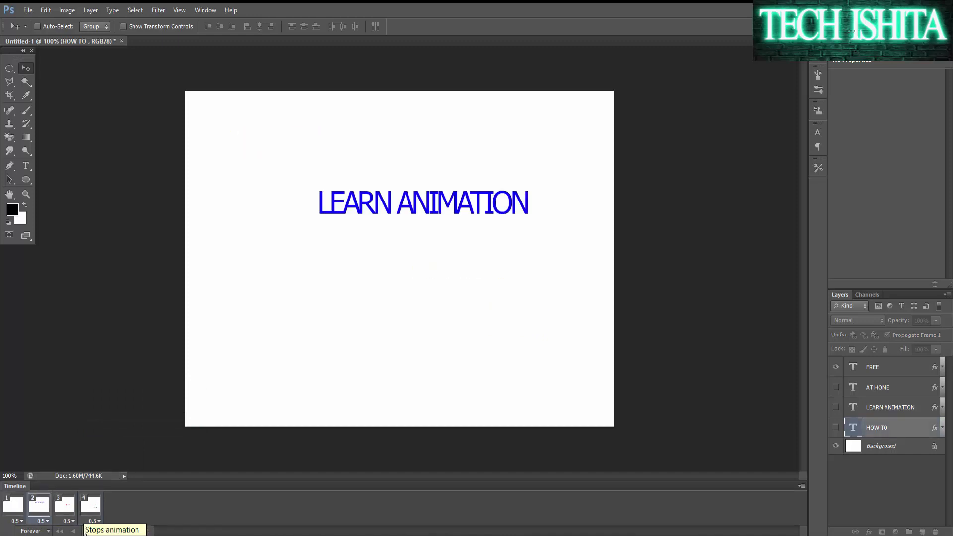
Stop playback and add frame 5 showing HOW TO, LEARN ANIMATION, AT HOME and FREE together.
click(88, 532)
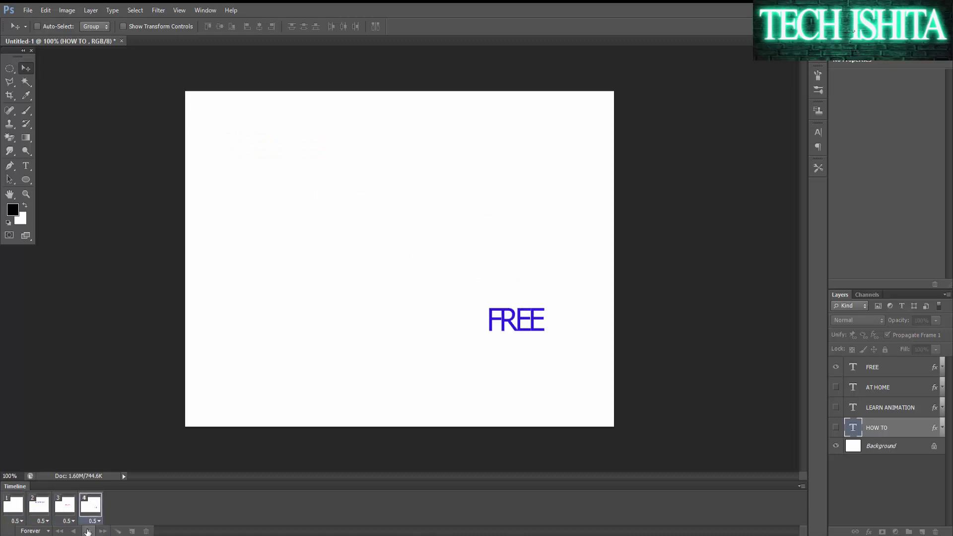
click(130, 531)
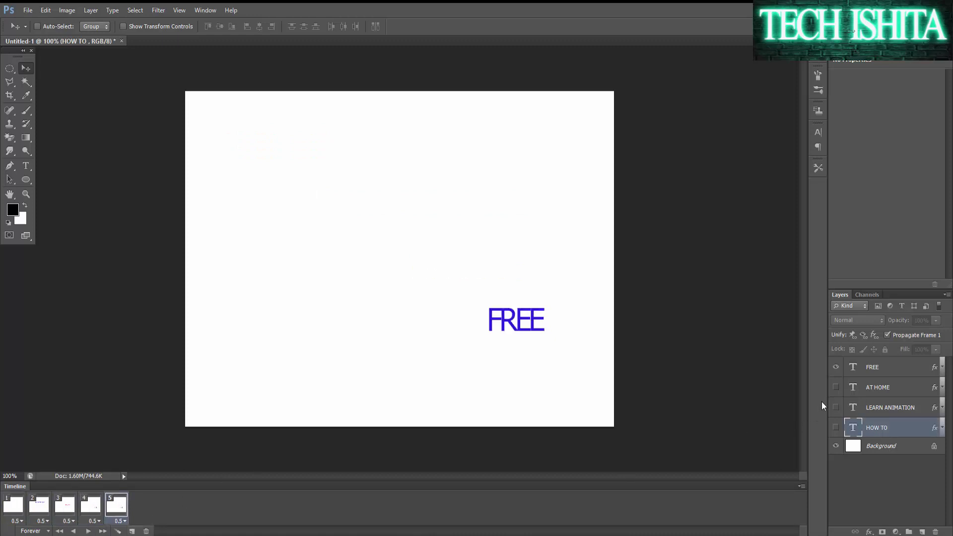
click(836, 387)
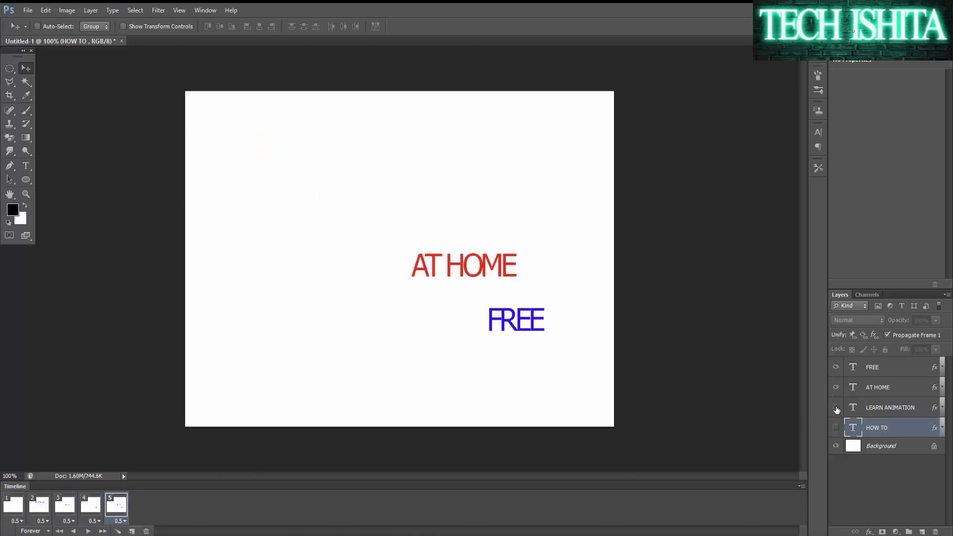
click(836, 407)
click(836, 426)
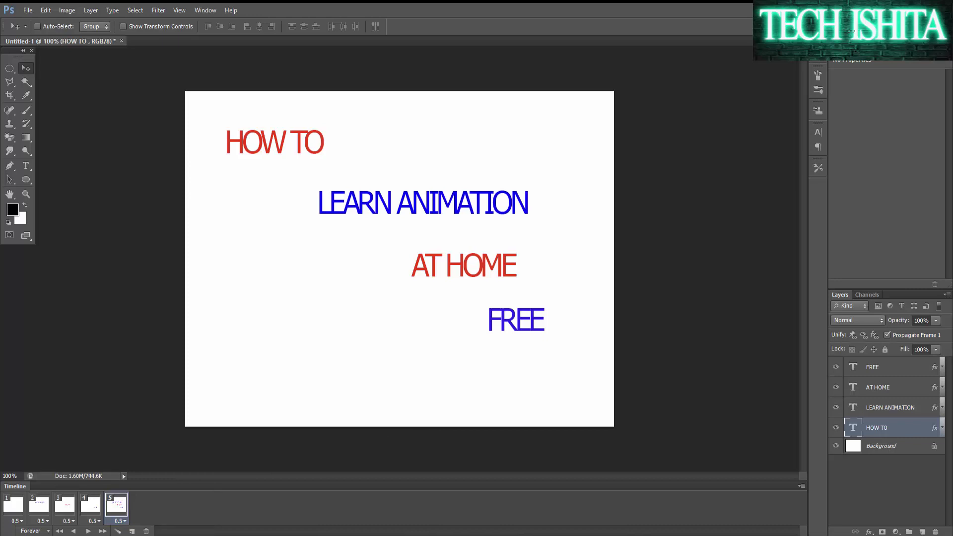
Preview the five-frame animation, stop it back on frame 1, and open the File menu.
click(88, 531)
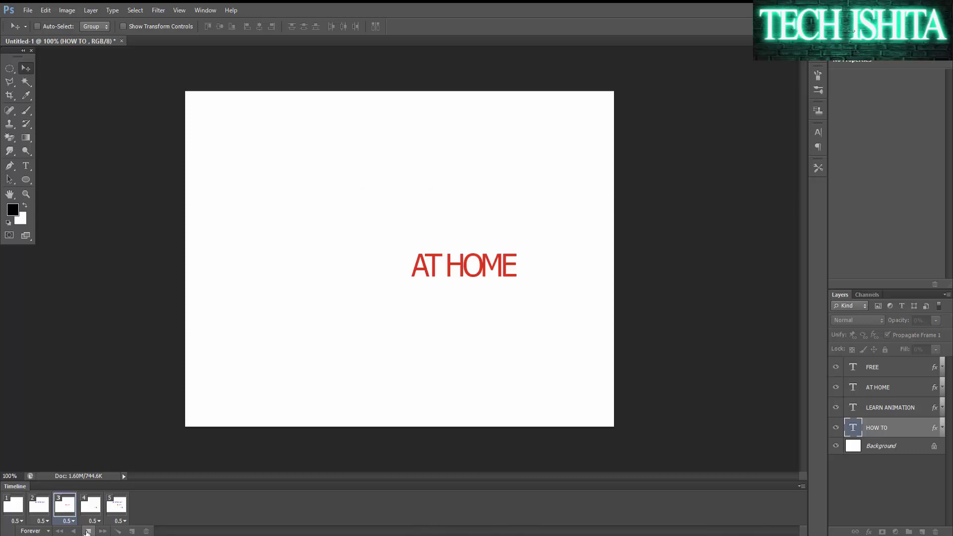
click(87, 532)
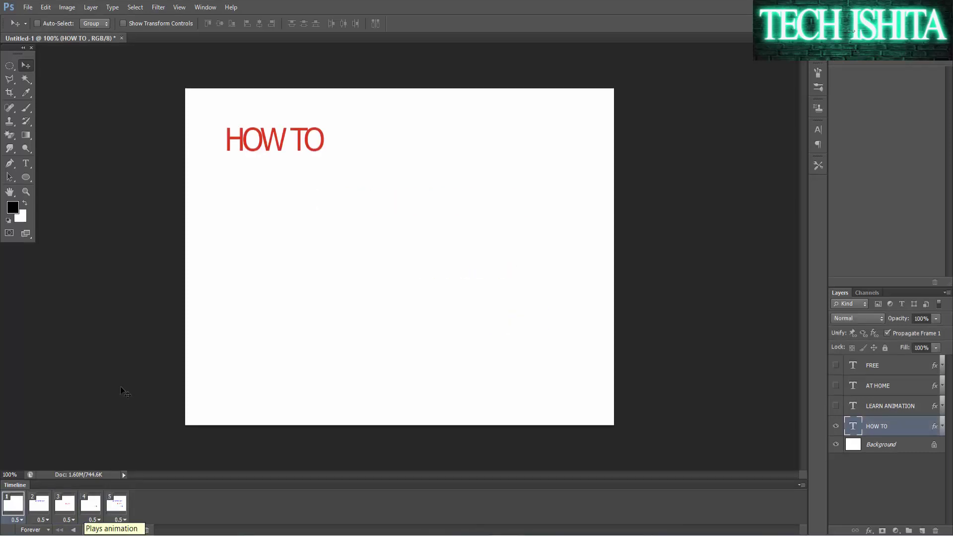
click(28, 7)
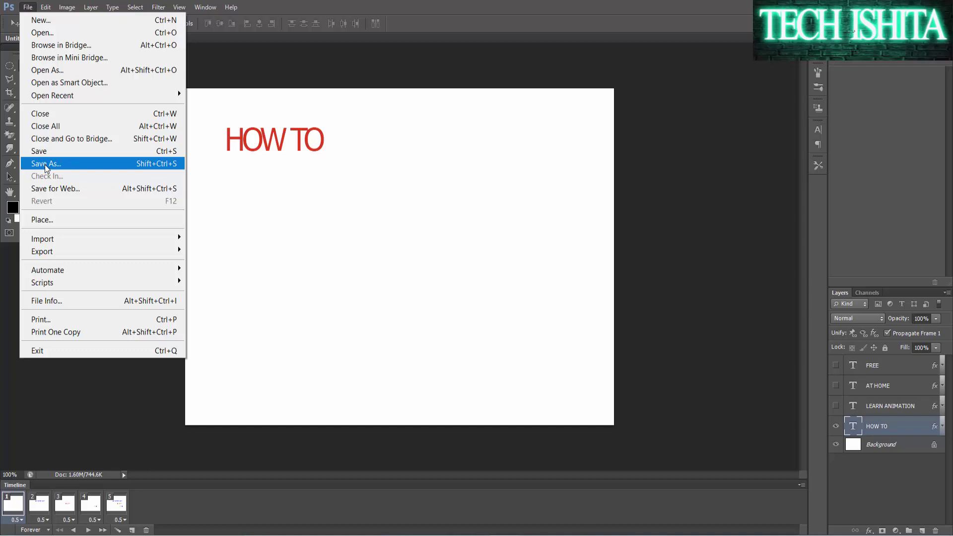
Open Save for Web with the GIF preset at 864 × 648, looping Forever.
click(51, 190)
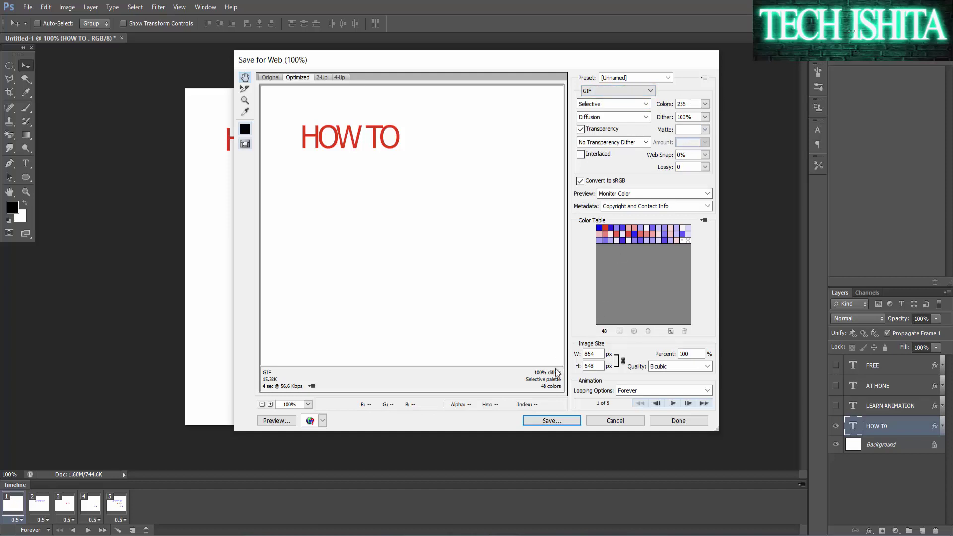
Save the GIF to the Desktop as 'HOW TO LEARN ANIMATION FREE' with Images Only format.
click(550, 421)
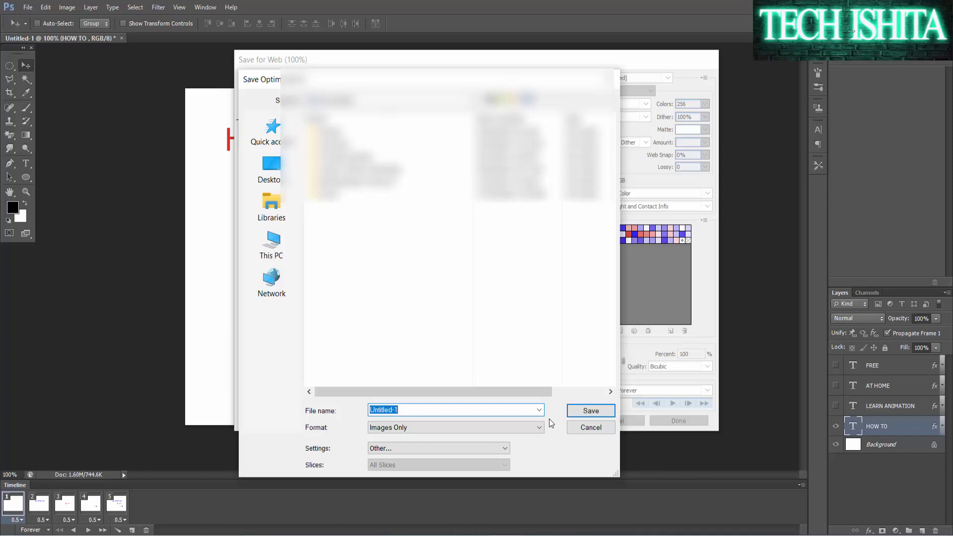
key(BackSpace)
text(HOW T)
text(O )
text(LEARN A)
text(NIMAT)
text(ION A)
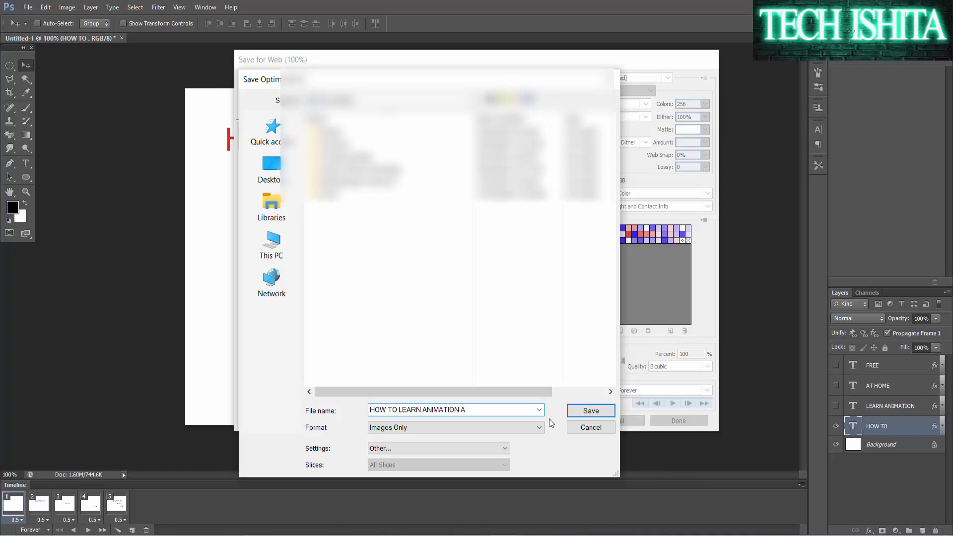
key(BackSpace)
text(FREE)
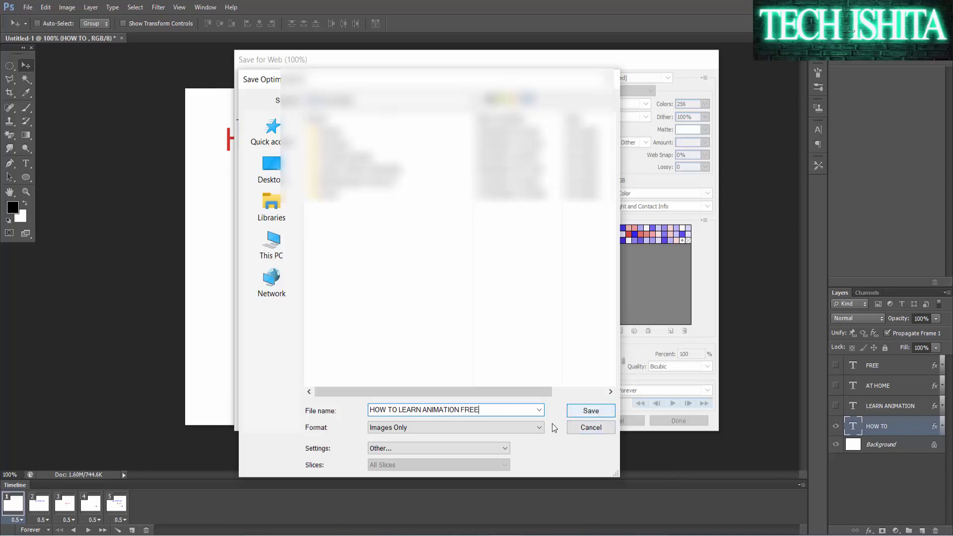
click(540, 427)
click(541, 428)
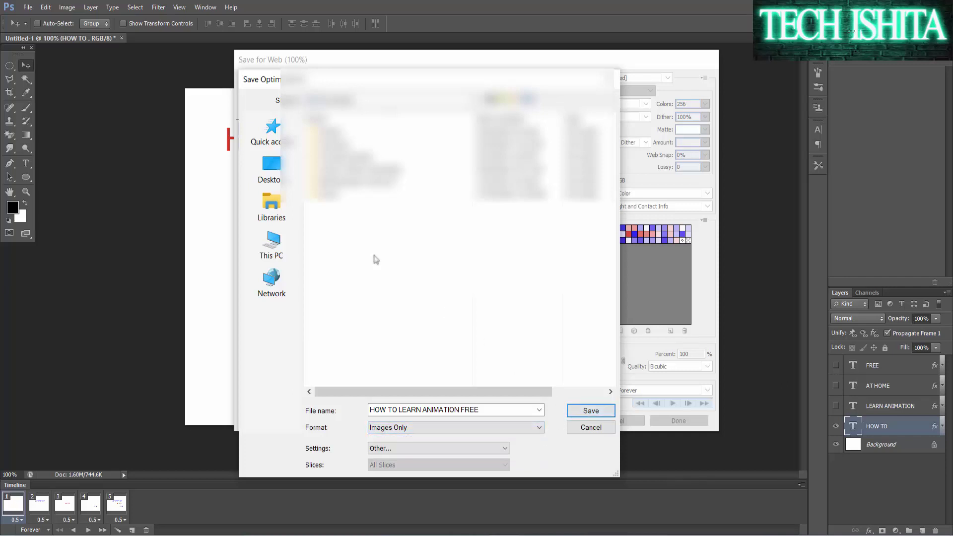
click(273, 165)
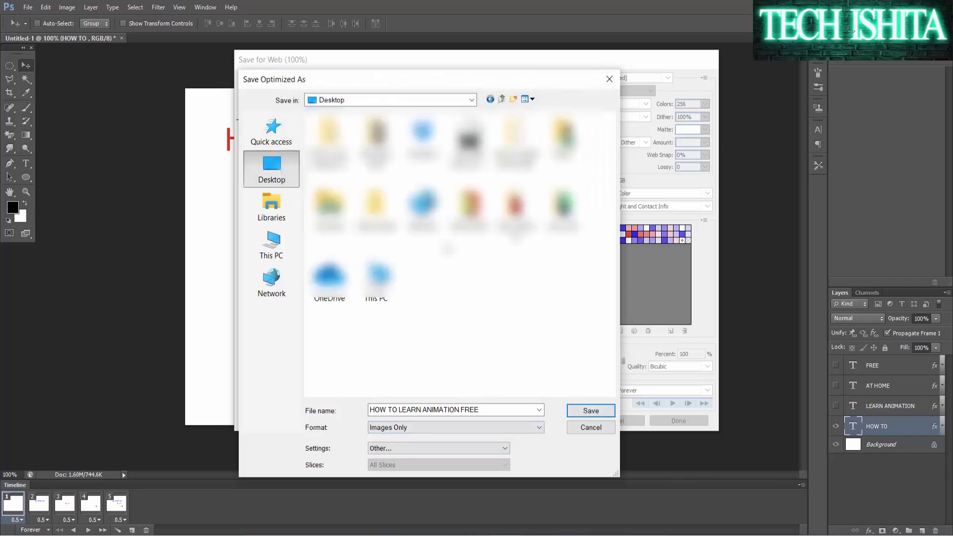
click(579, 410)
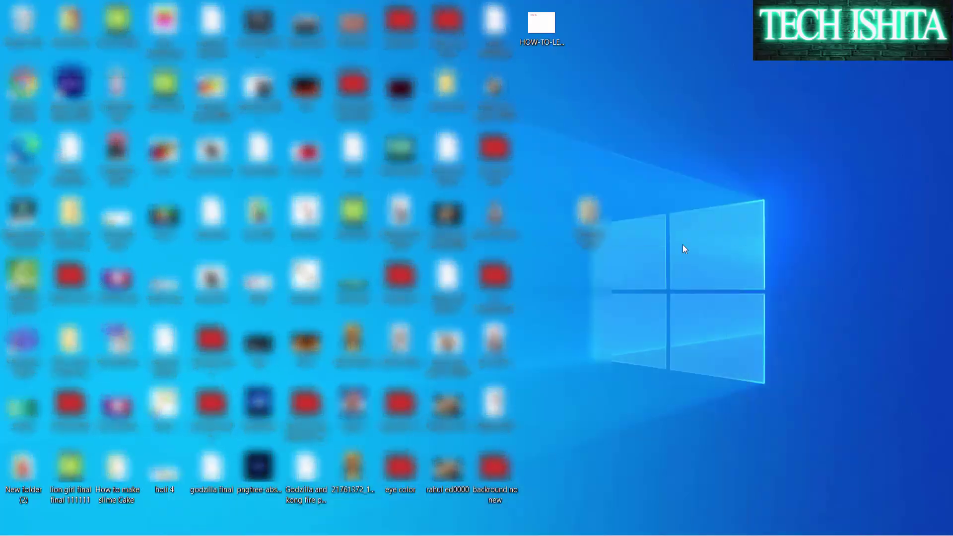
Open HOW-TO-LEARN-ANIMATION-FREE.gif from the desktop in a viewer window.
click(552, 26)
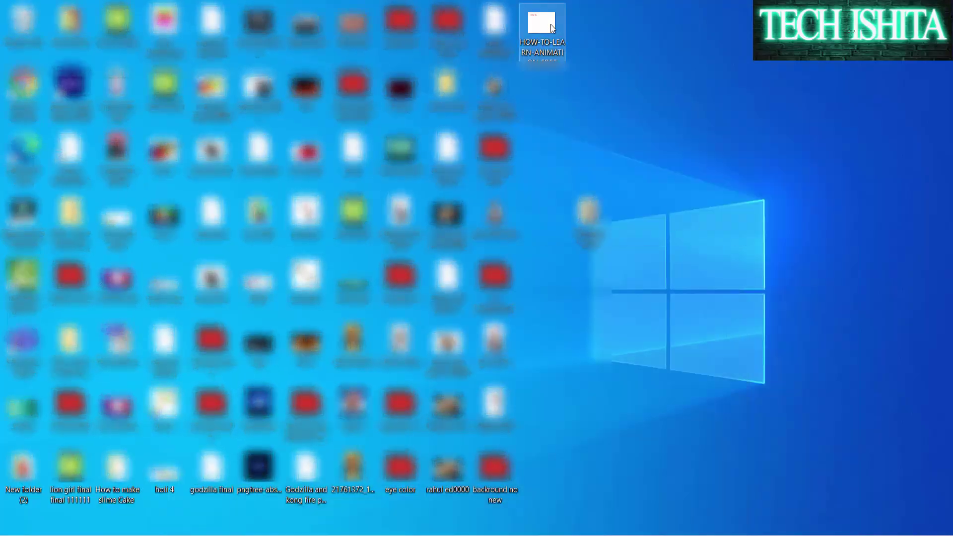
double_click(546, 25)
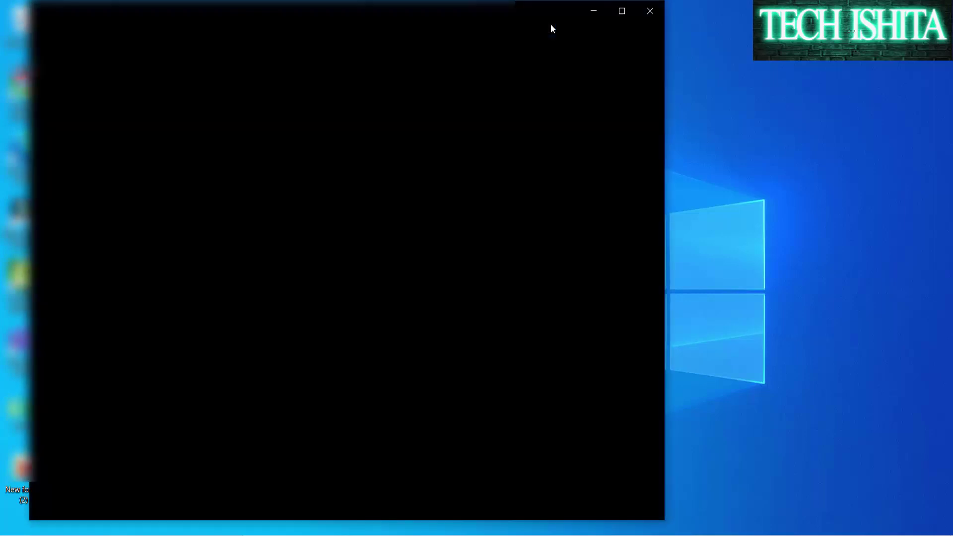